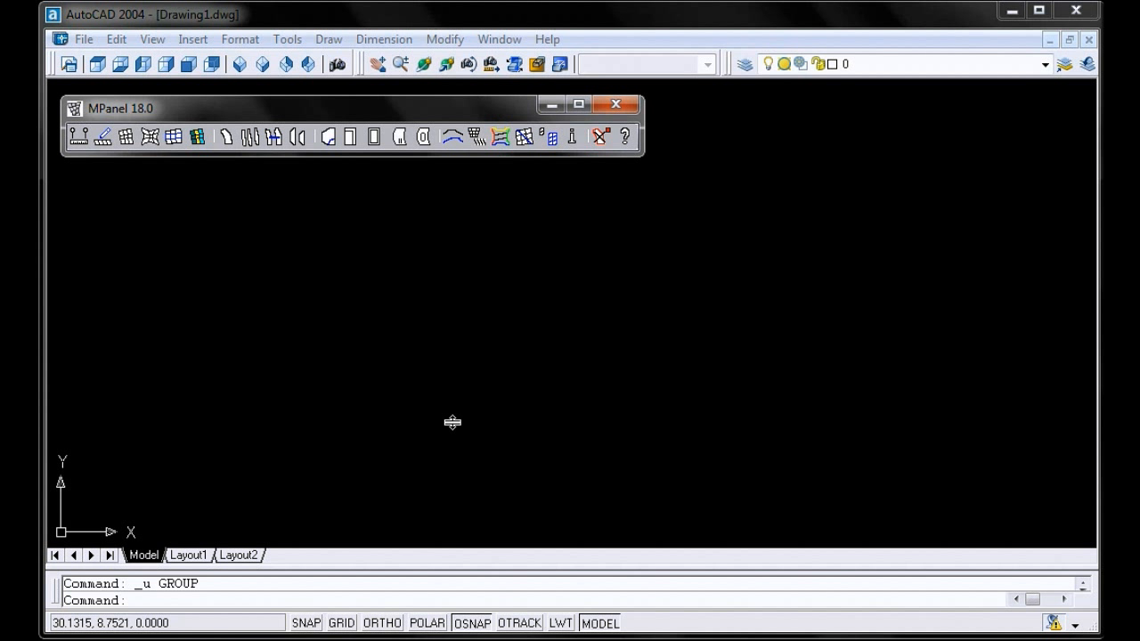
Configure the conic model builder with base width 10 m, ring diameter 1 m and model height 3 m.
click(437, 431)
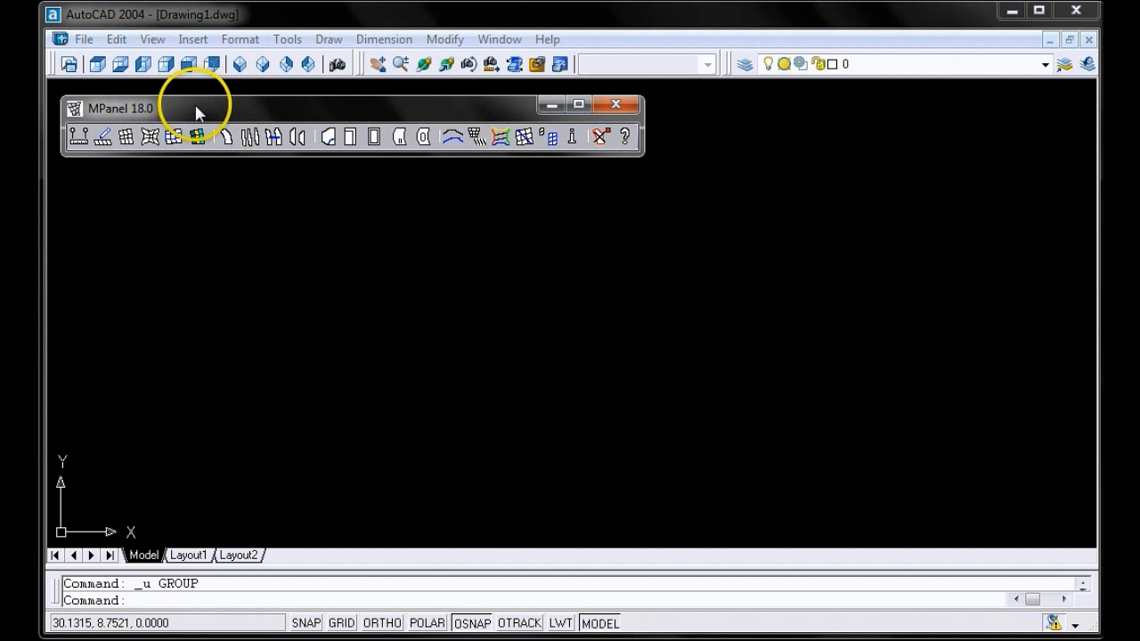
click(103, 136)
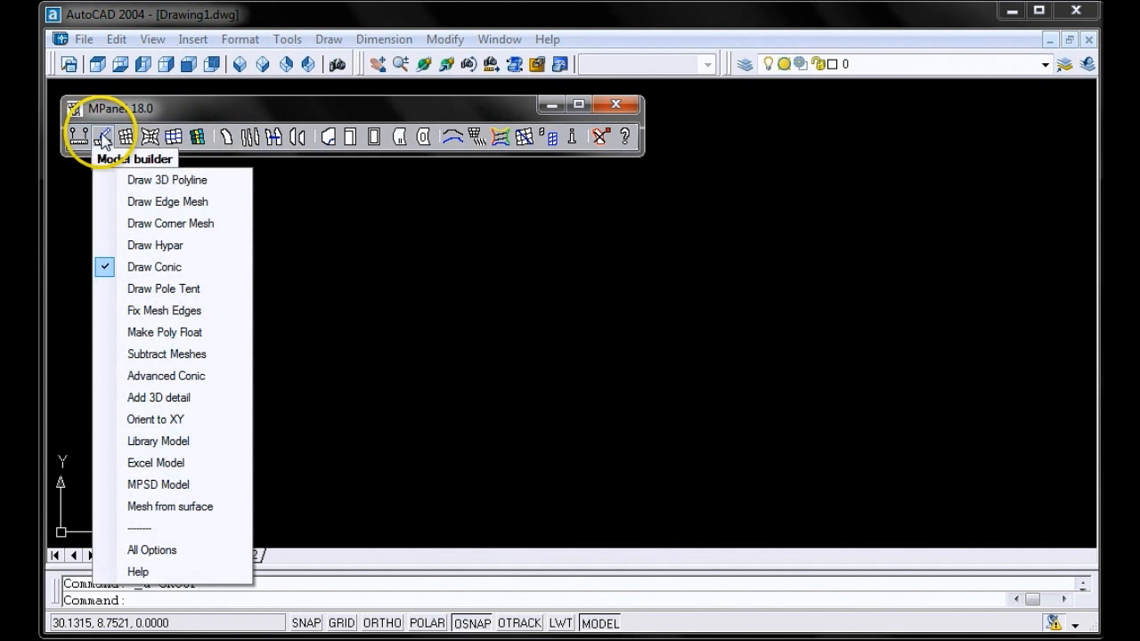
click(178, 550)
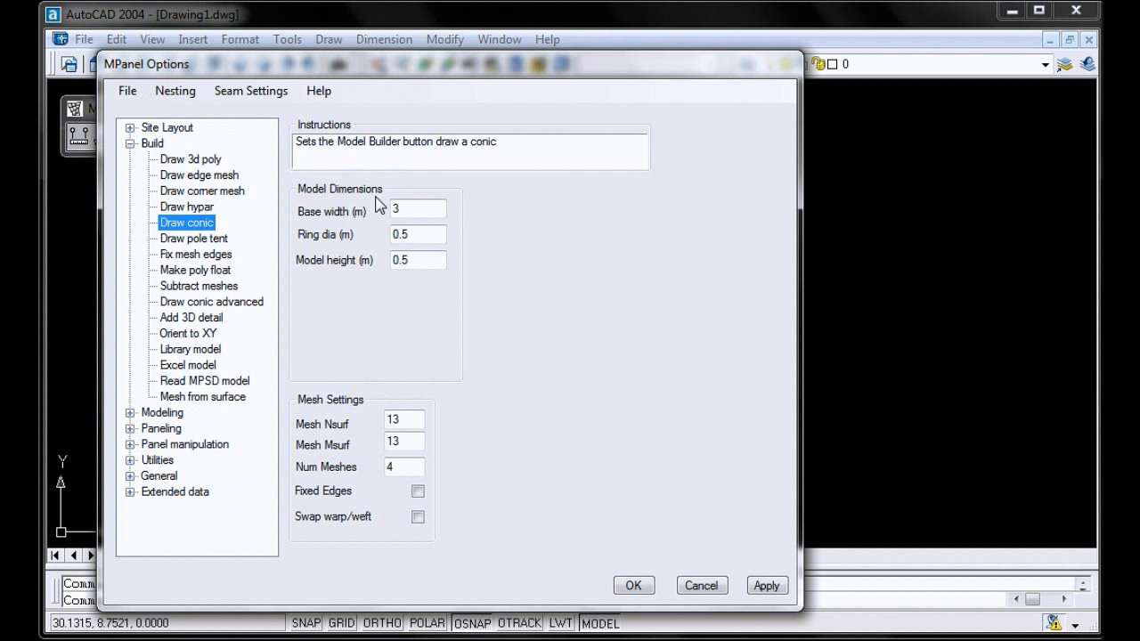
click(426, 210)
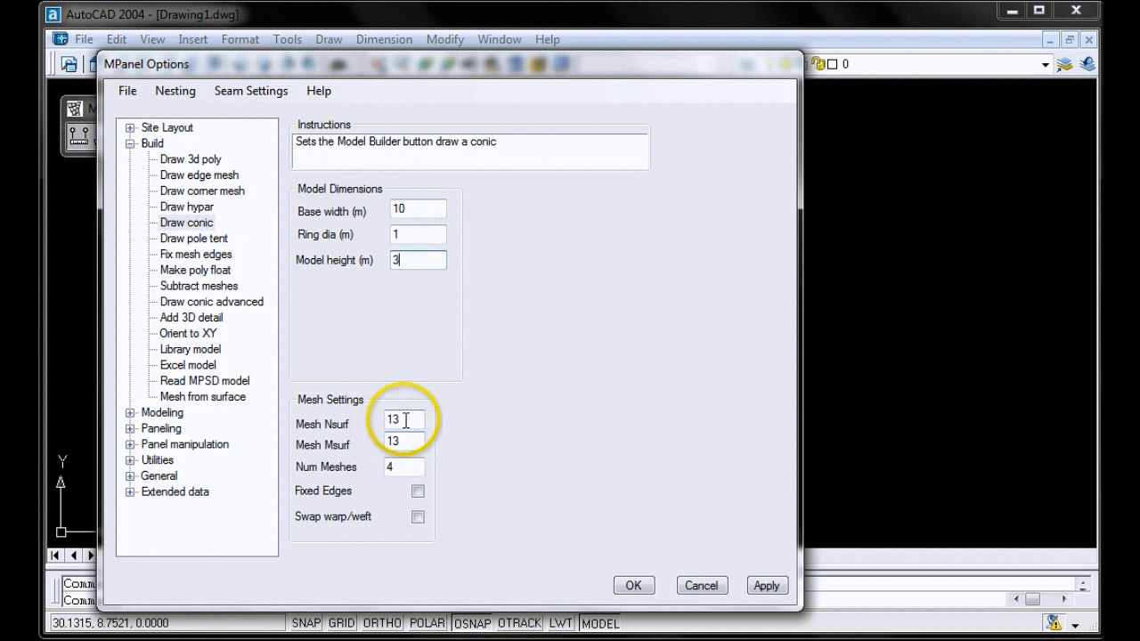
click(395, 467)
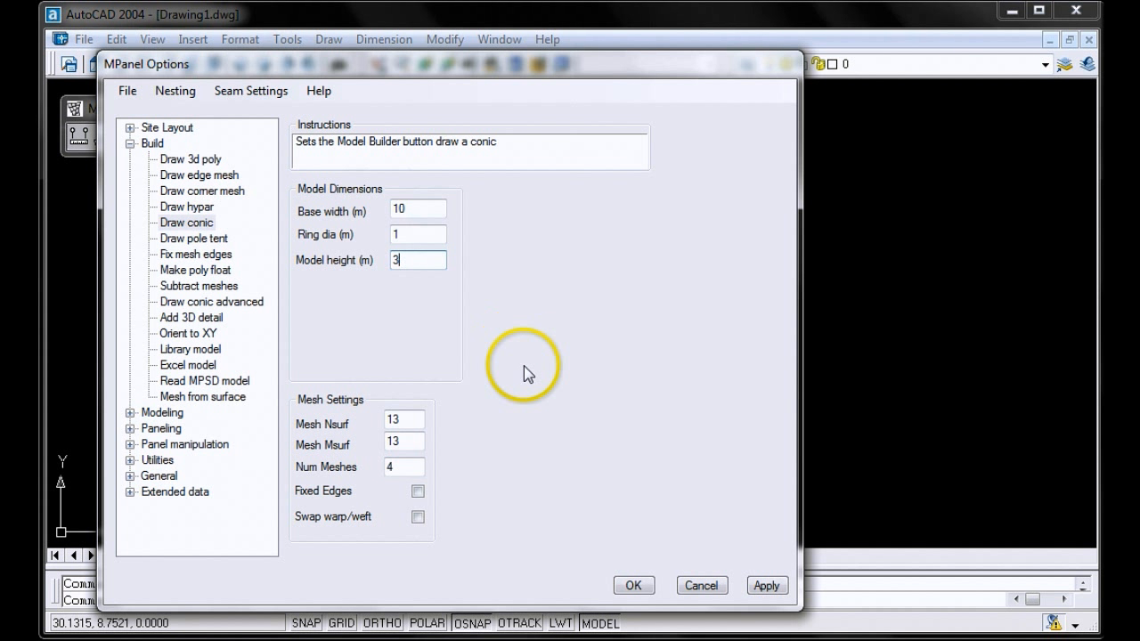
click(630, 586)
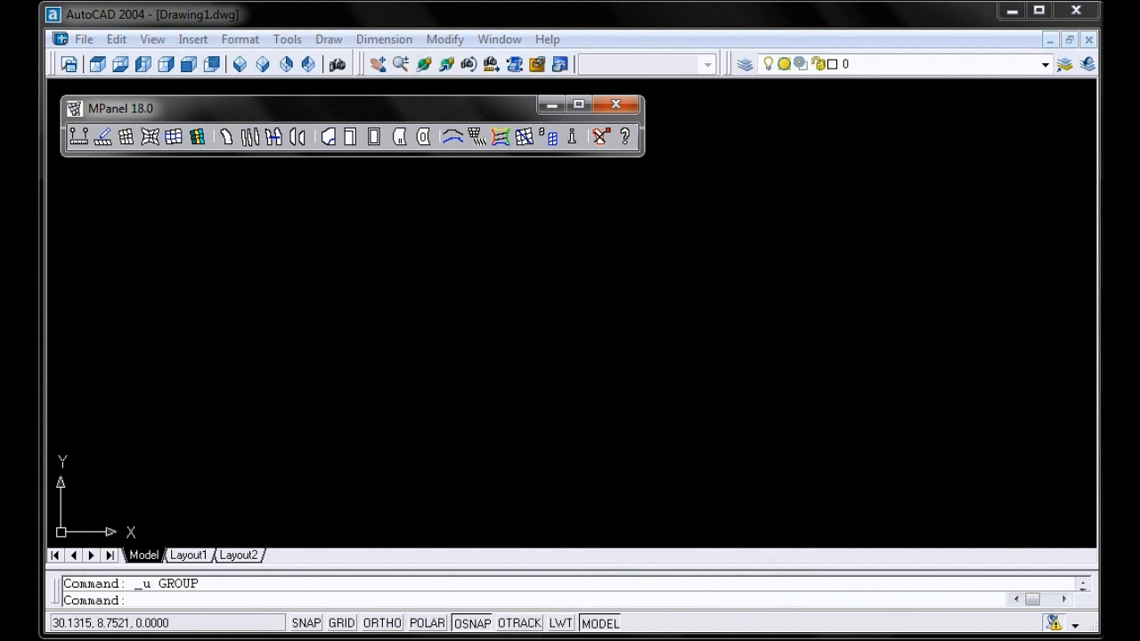
Insert the conic model in the middle of the empty drawing and inspect its shape in 3D.
click(105, 141)
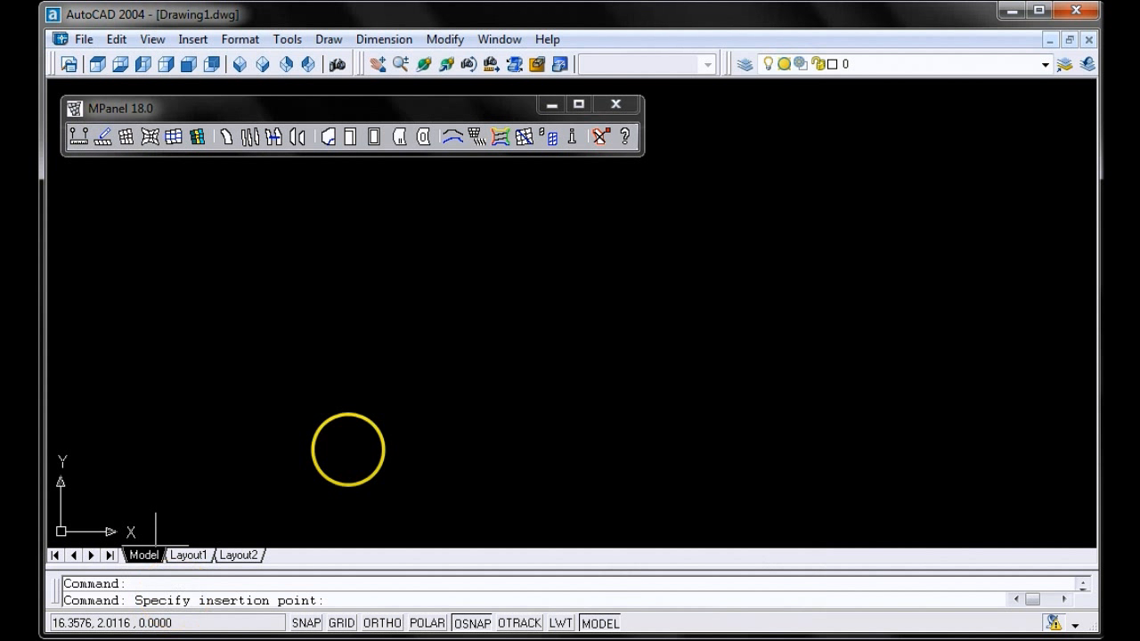
click(530, 356)
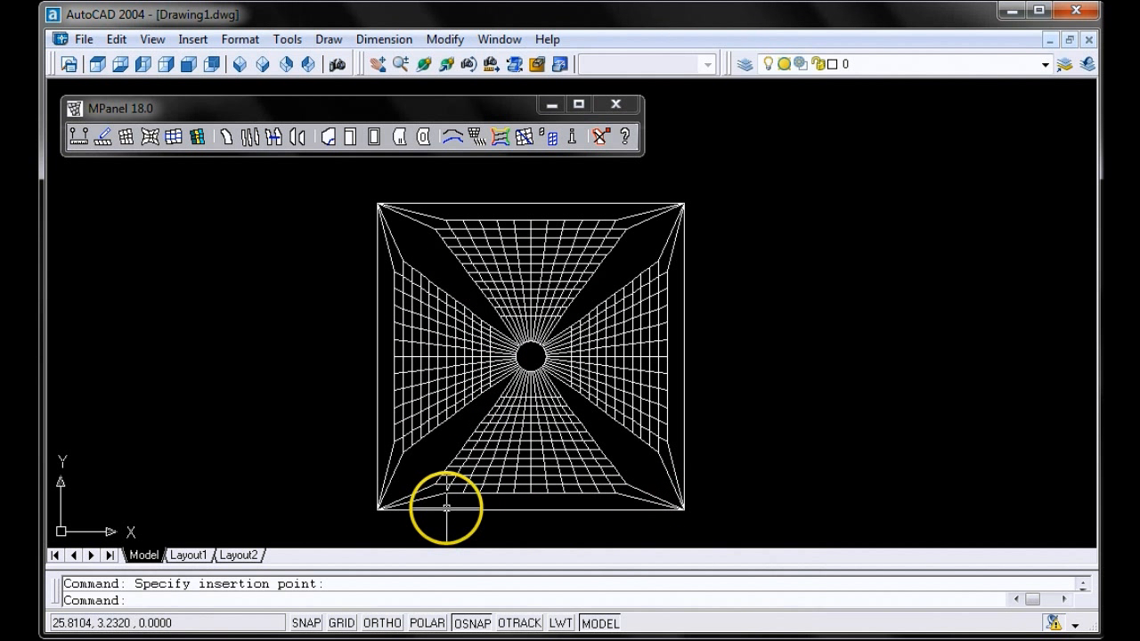
click(423, 70)
drag(564, 510, 568, 357)
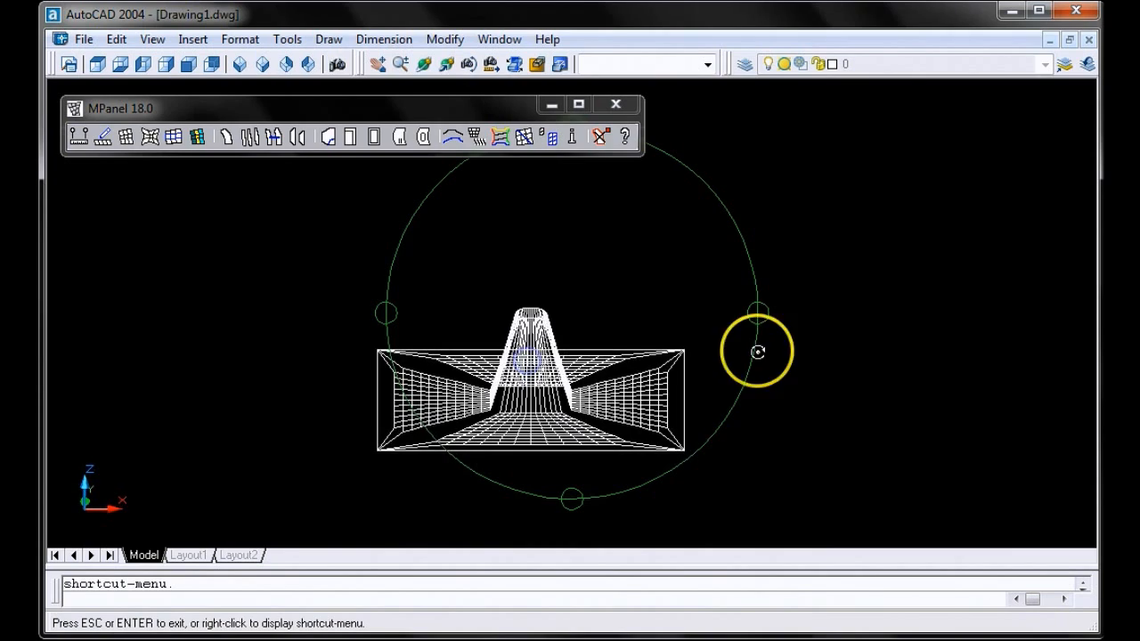
mouse_move(745, 369)
mouse_down()
mouse_move(662, 399)
mouse_move(592, 405)
mouse_move(687, 400)
mouse_move(744, 375)
mouse_up()
drag(649, 281, 571, 332)
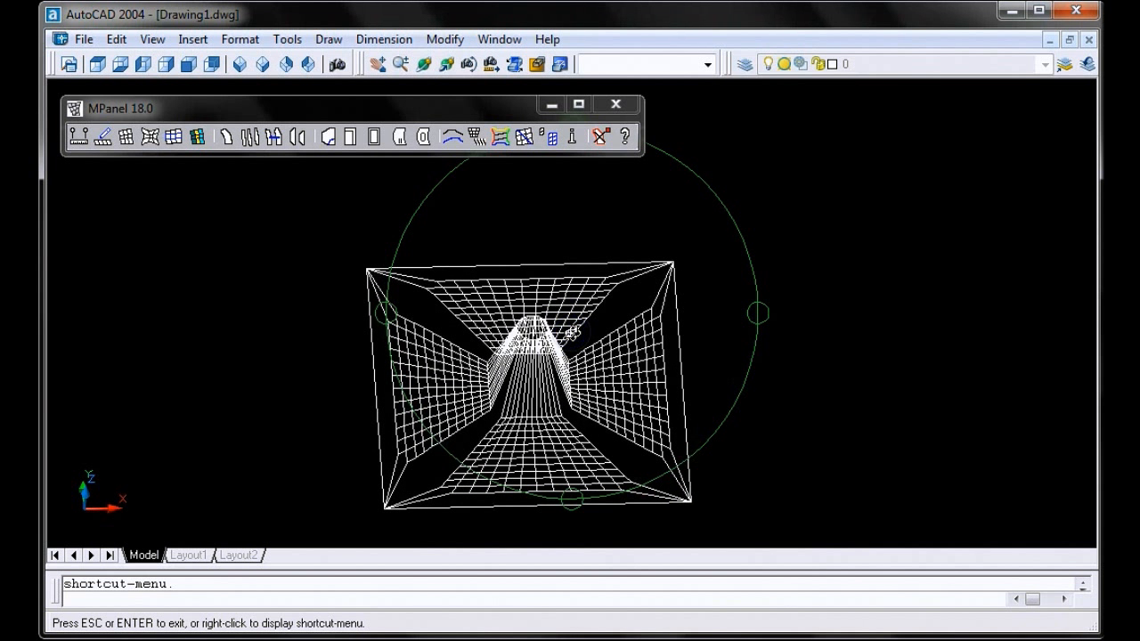
key(Escape)
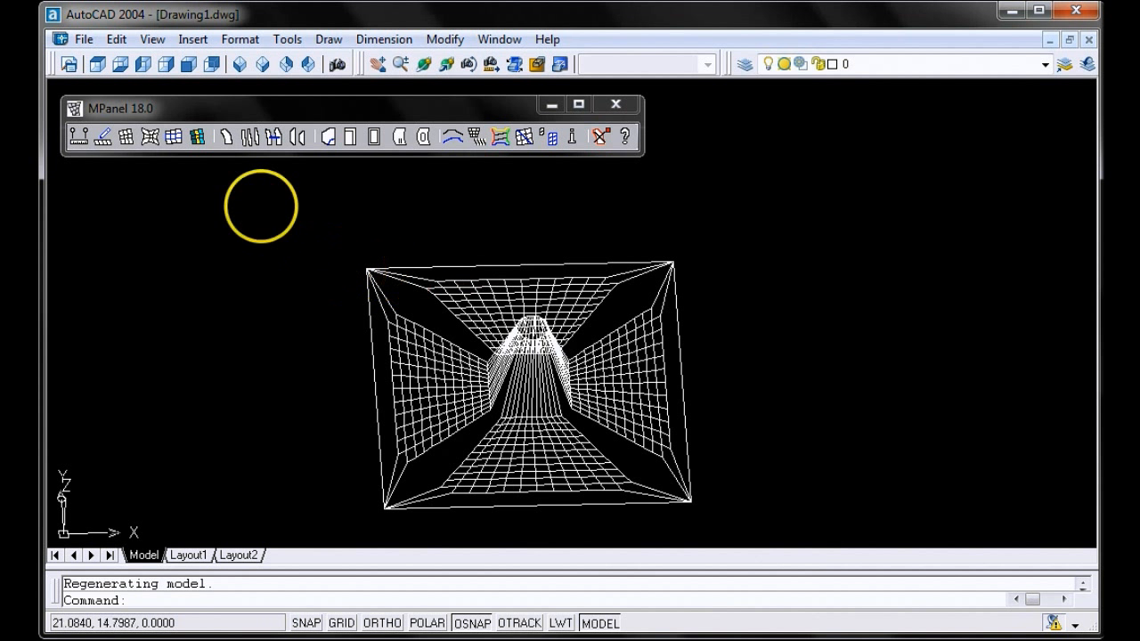
Enable variable warp stress in the joined edge relaxation options, keeping the weft/warp stress ratio at 1.
click(219, 114)
right_click(177, 145)
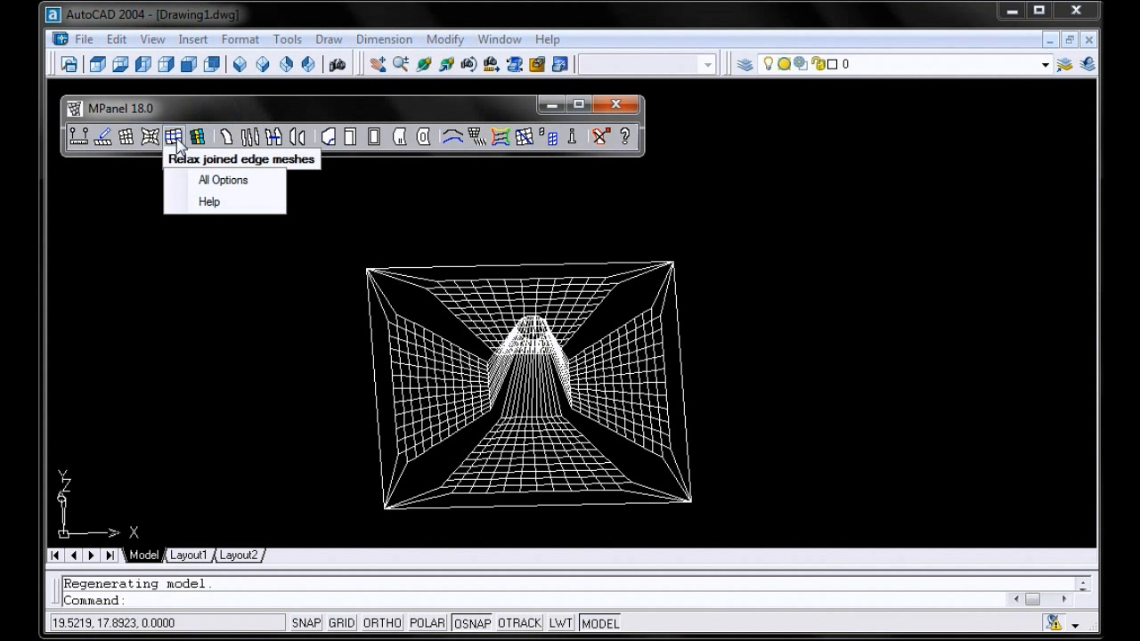
click(182, 181)
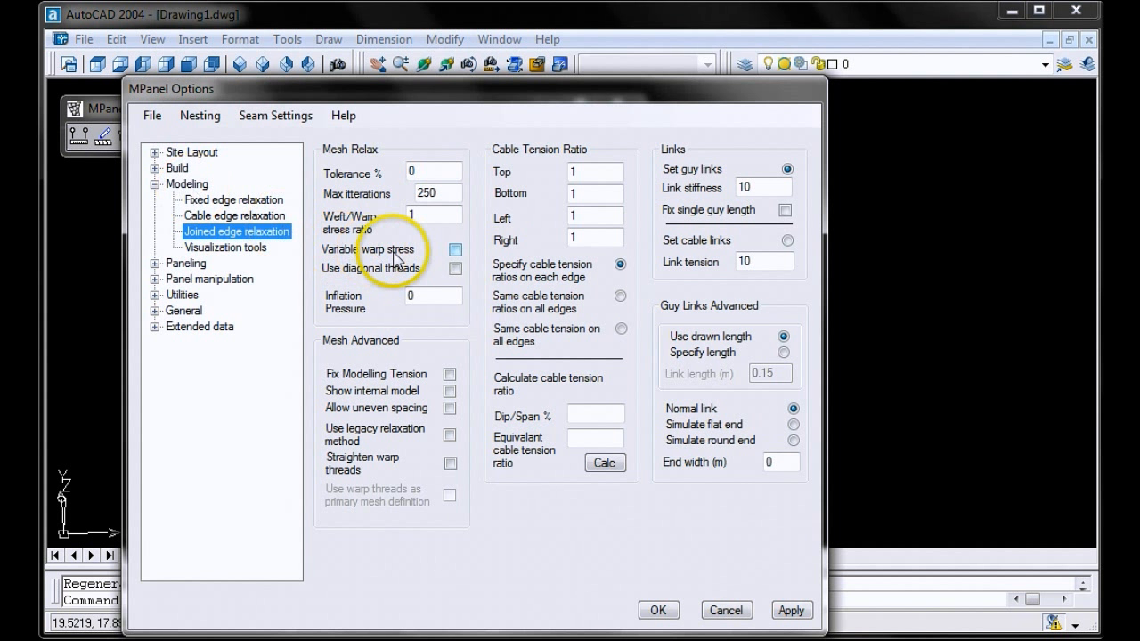
click(455, 250)
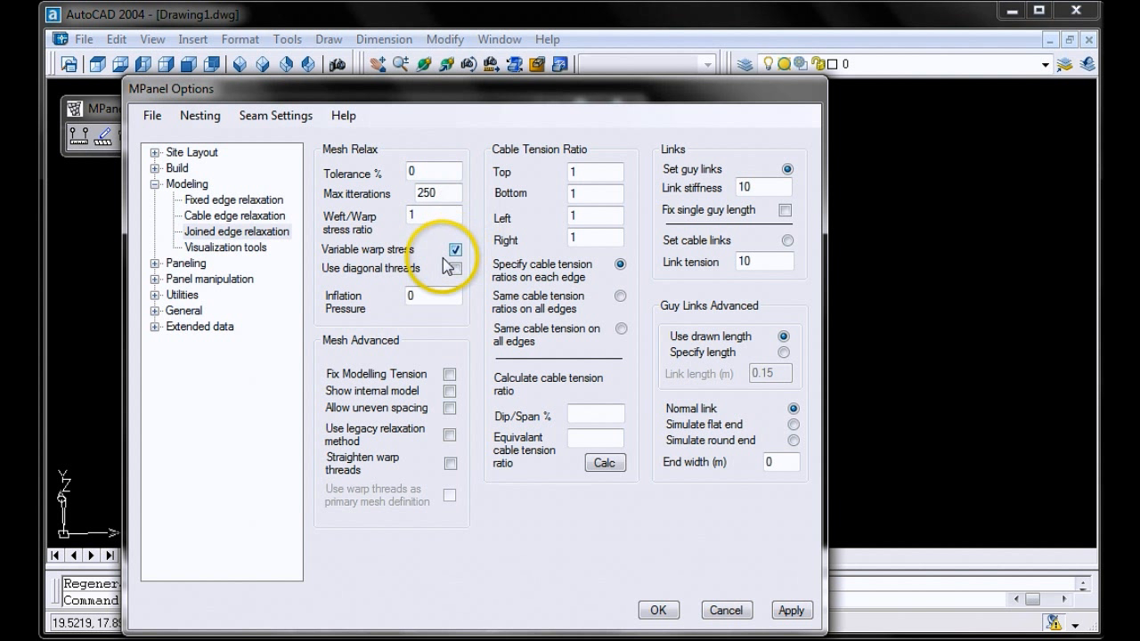
click(413, 219)
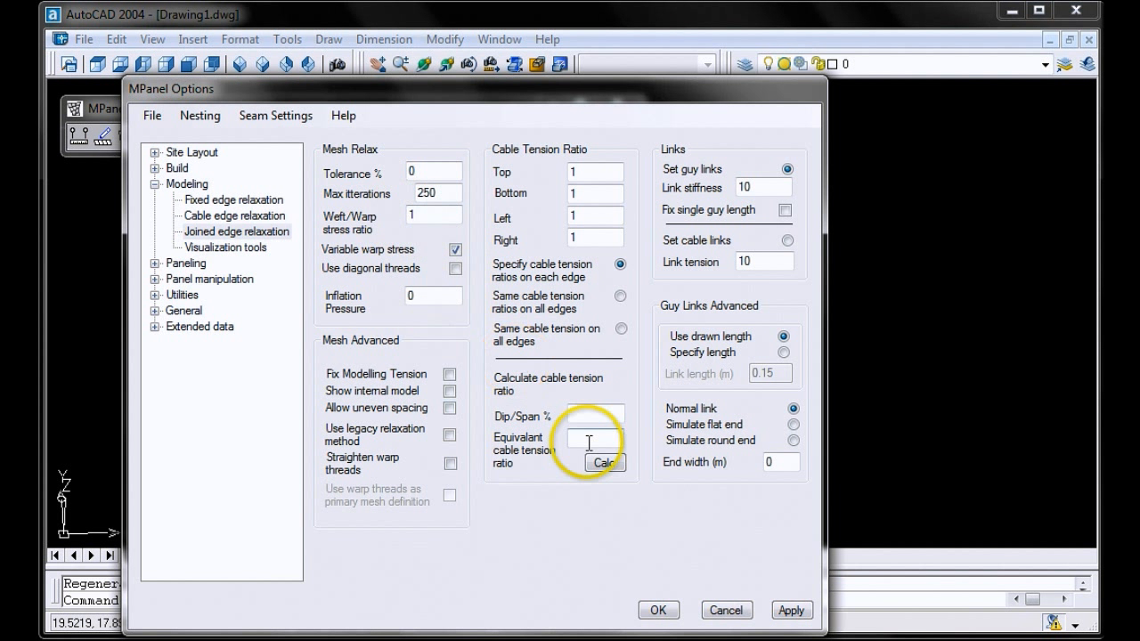
click(658, 611)
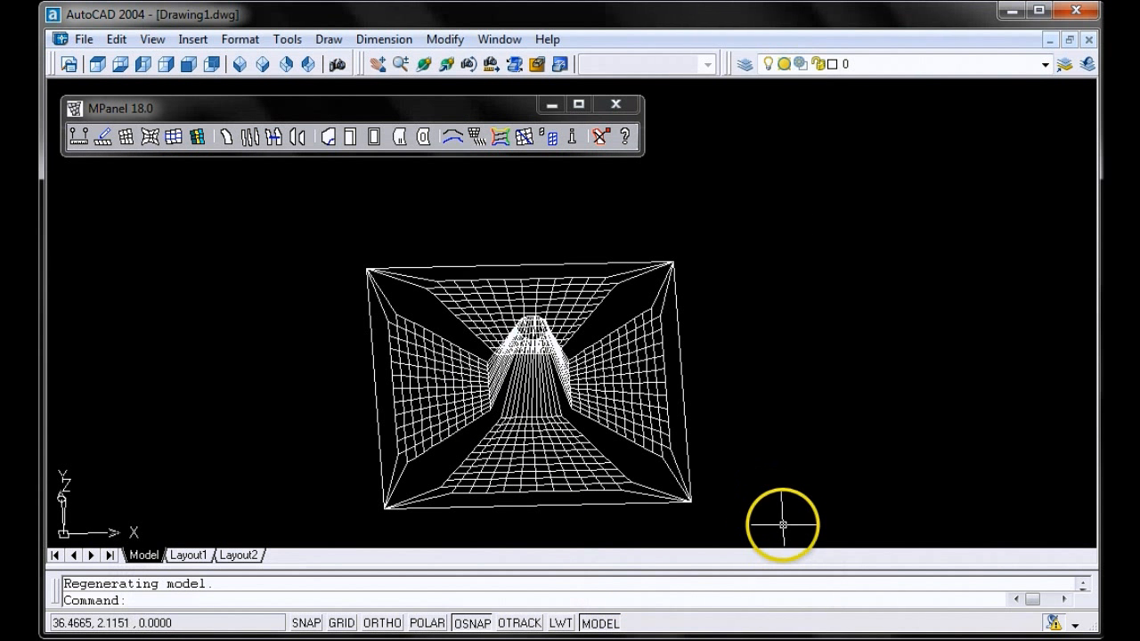
Relax all meshes of the conic as joined edge meshes and delete the old objects.
click(782, 529)
click(258, 205)
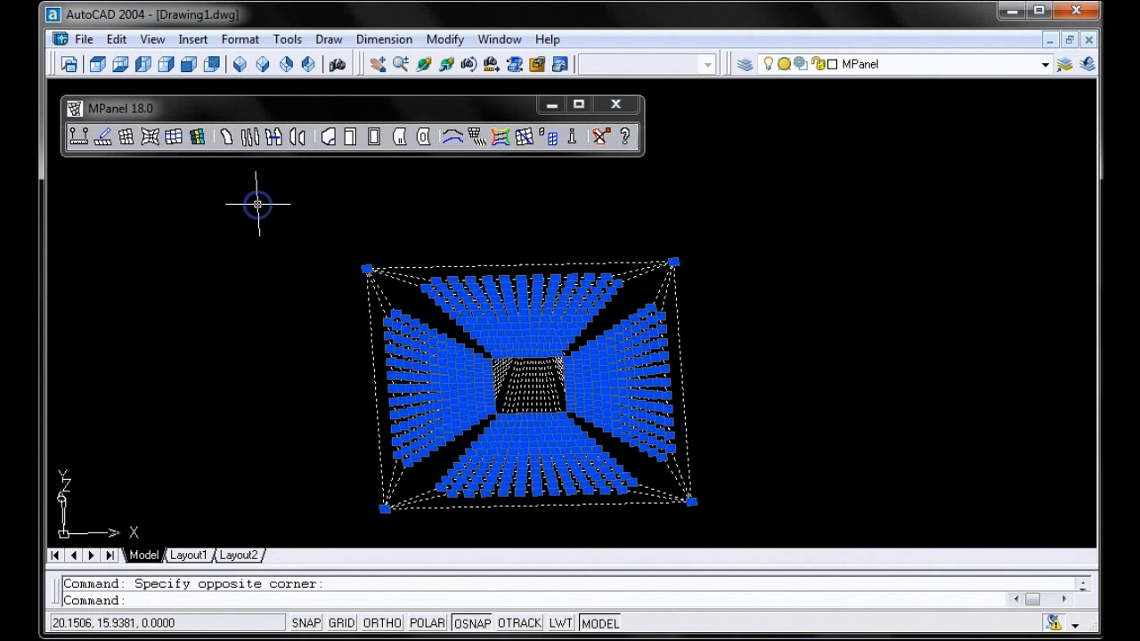
click(172, 137)
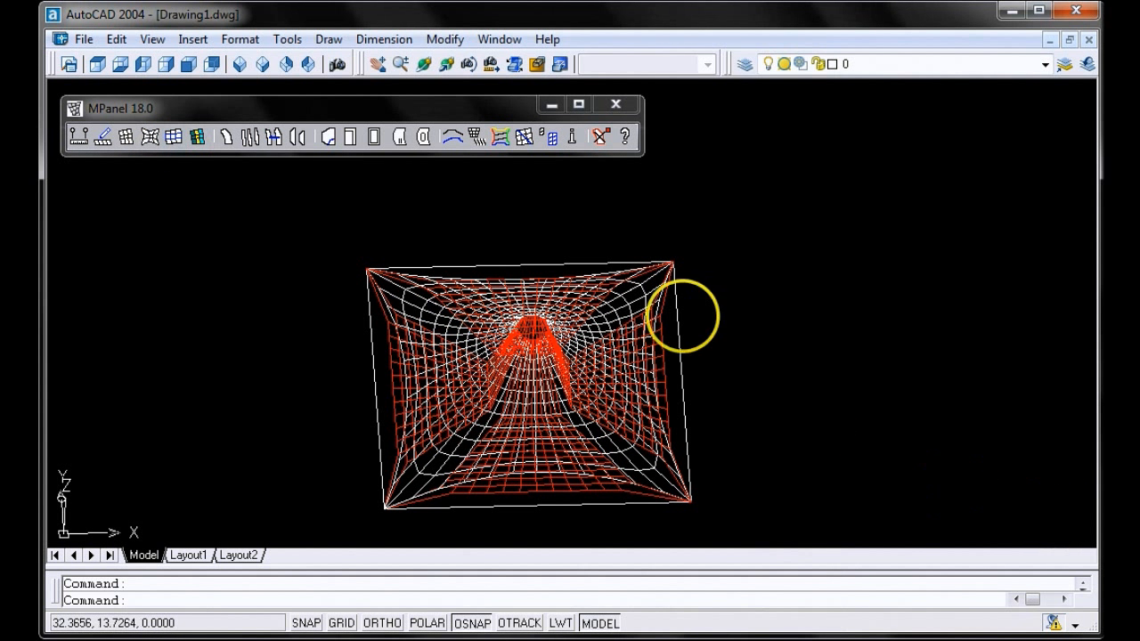
click(600, 136)
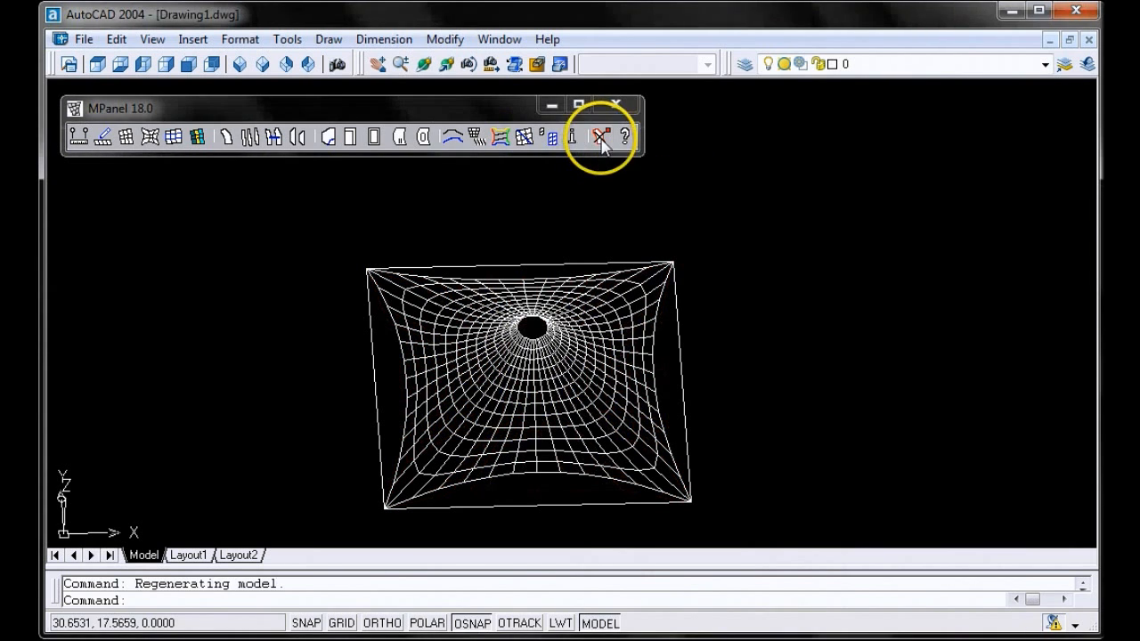
Copy the whole relaxed conic with its base square from its lower-left corner to its lower-right corner, placing the copy alongside.
click(422, 64)
drag(570, 458, 534, 445)
drag(730, 362, 644, 384)
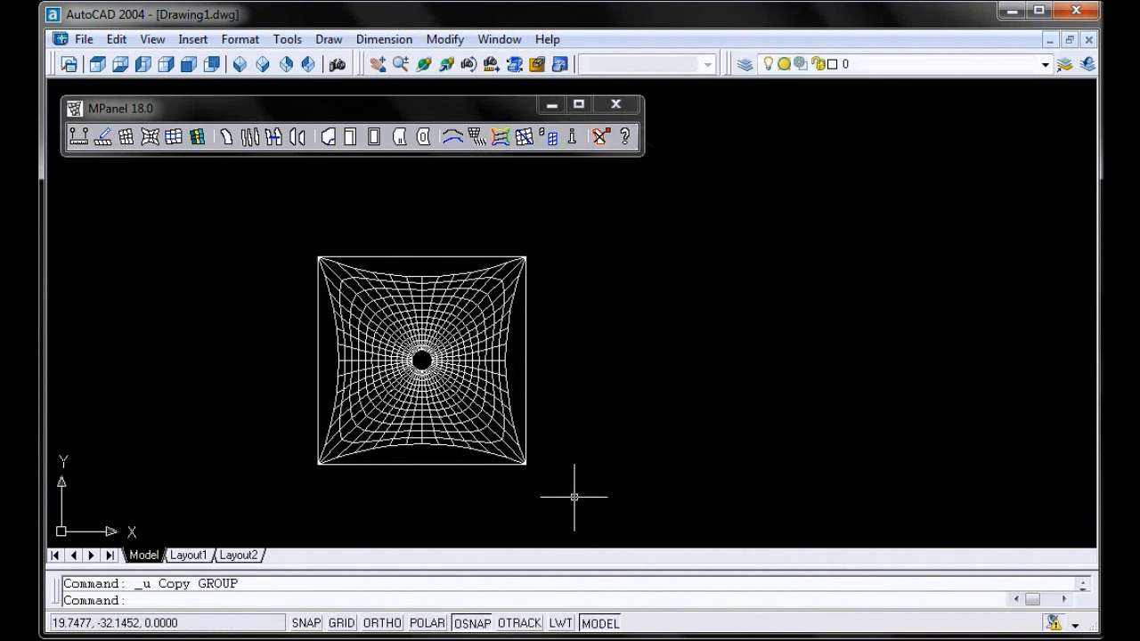
click(577, 496)
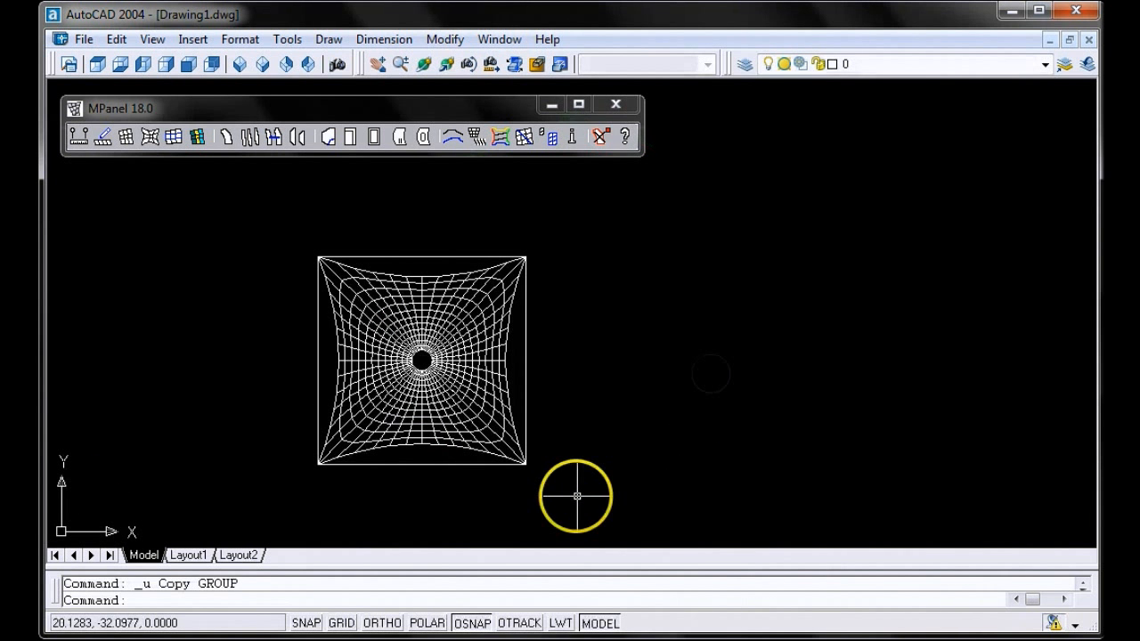
click(229, 233)
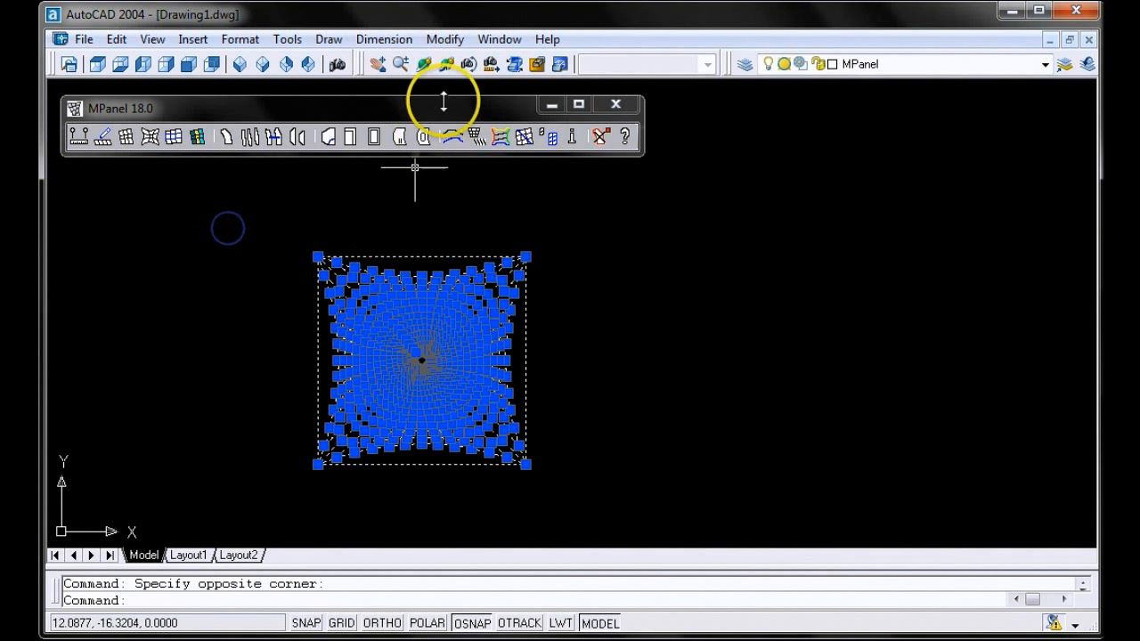
click(444, 39)
click(471, 209)
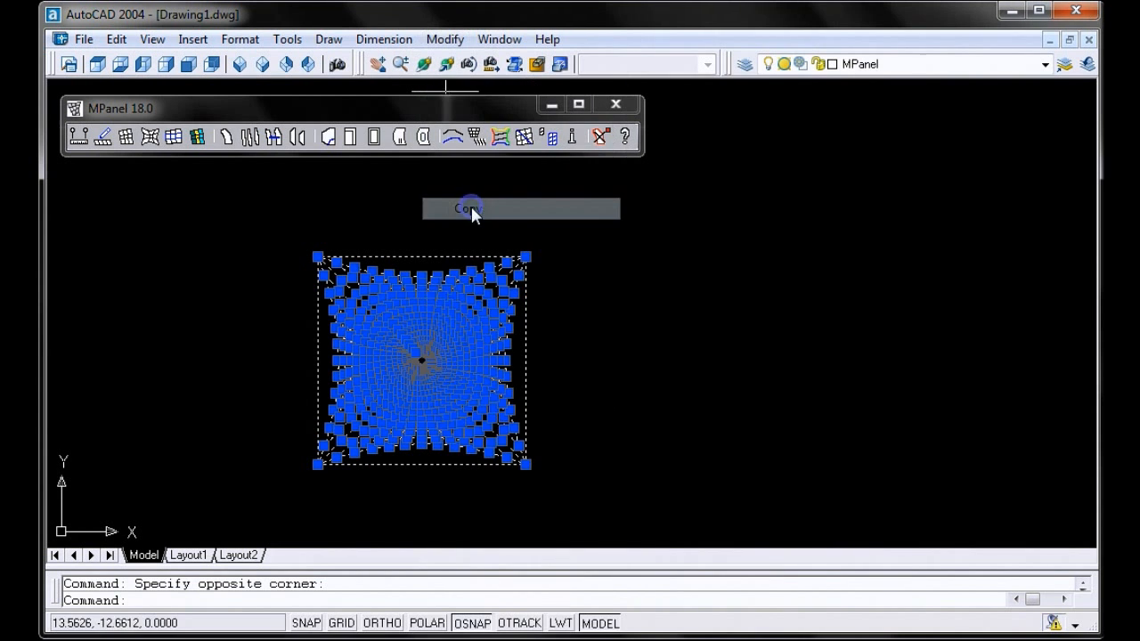
click(318, 464)
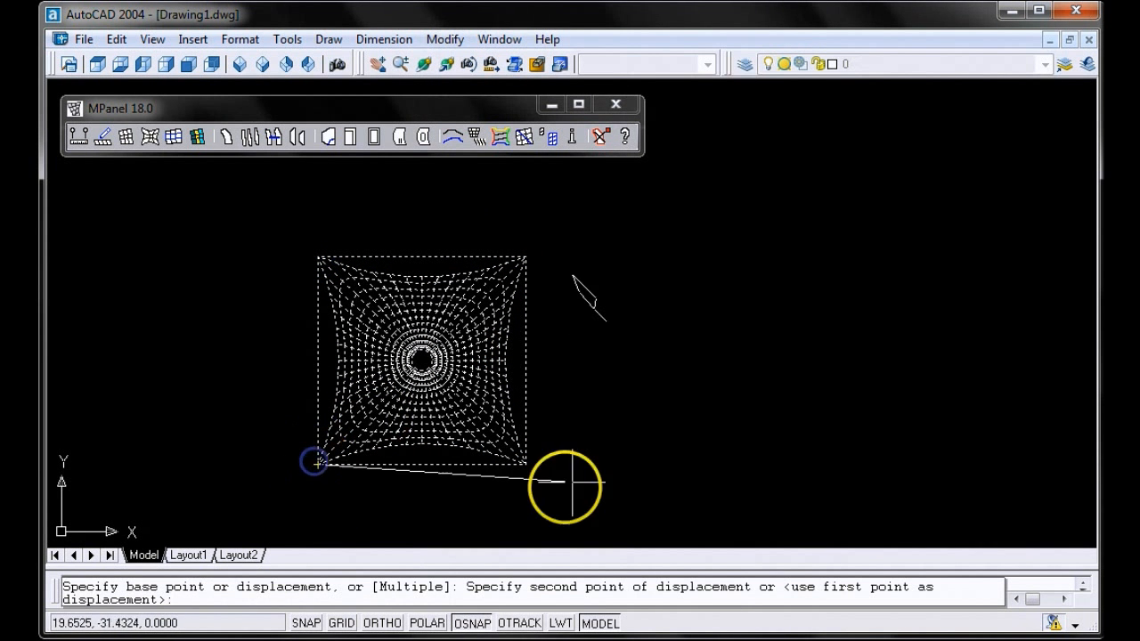
click(527, 464)
Relax both adjoining conics together as joined edge meshes and delete the old objects.
click(884, 529)
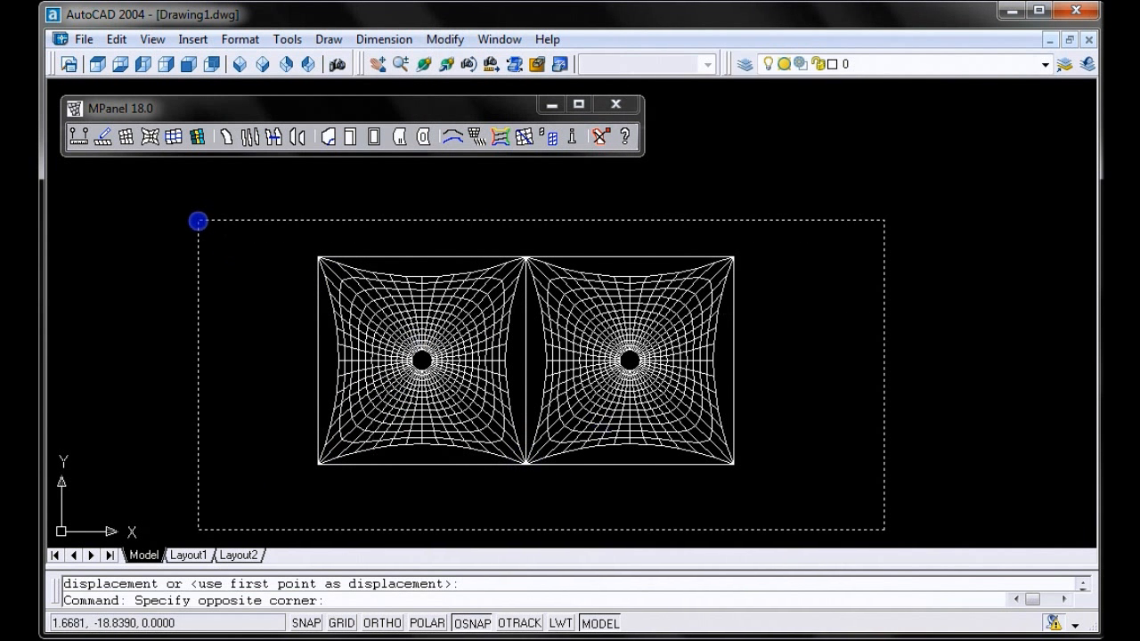
click(198, 220)
click(179, 140)
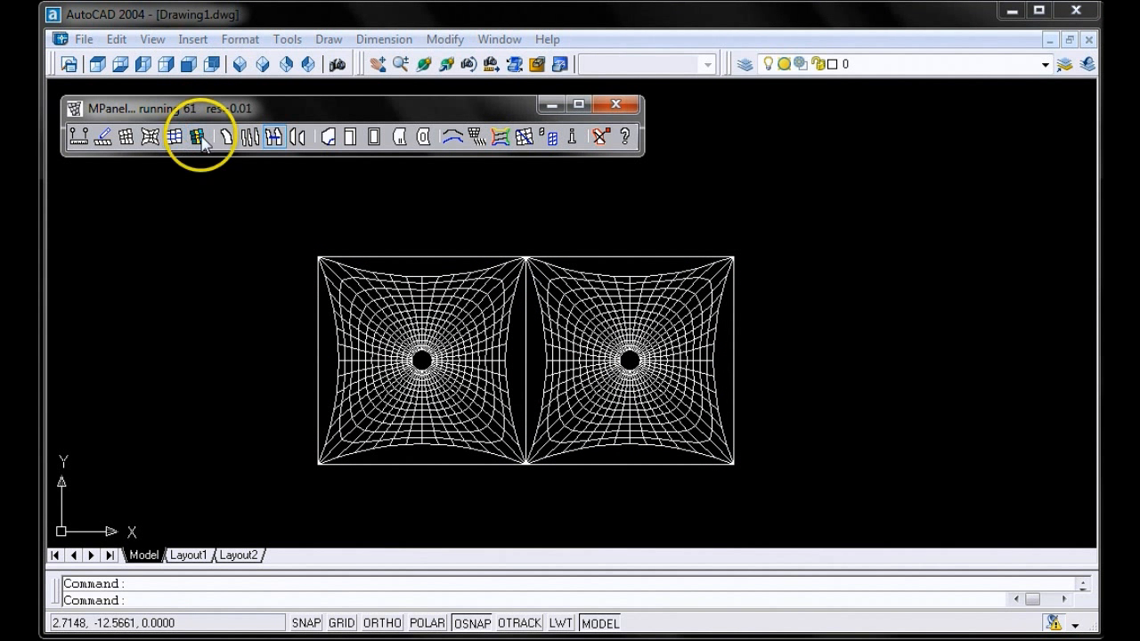
click(597, 139)
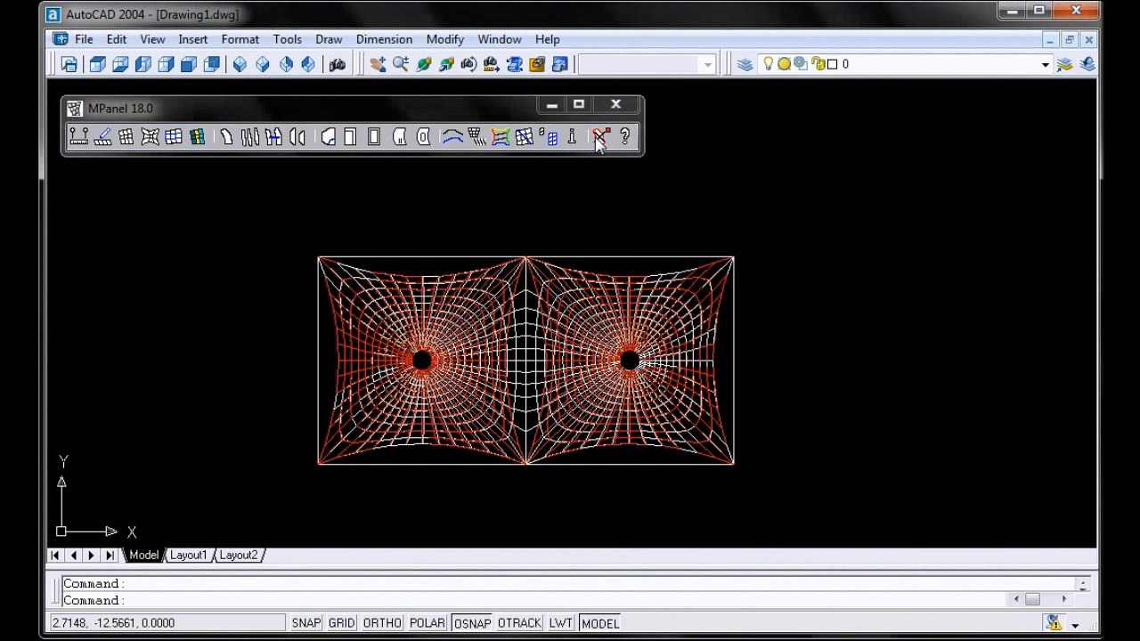
click(597, 139)
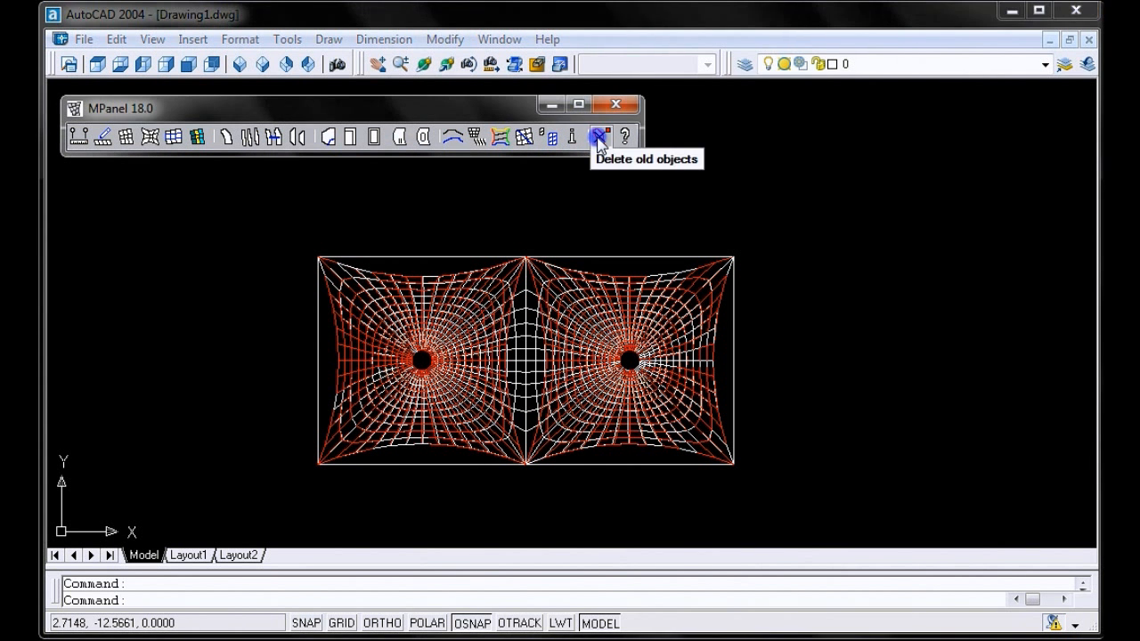
Stretch the lower-right corner of the right-hand base square diagonally outward by about 1.8 m in both X and Y.
click(422, 64)
drag(540, 519, 723, 306)
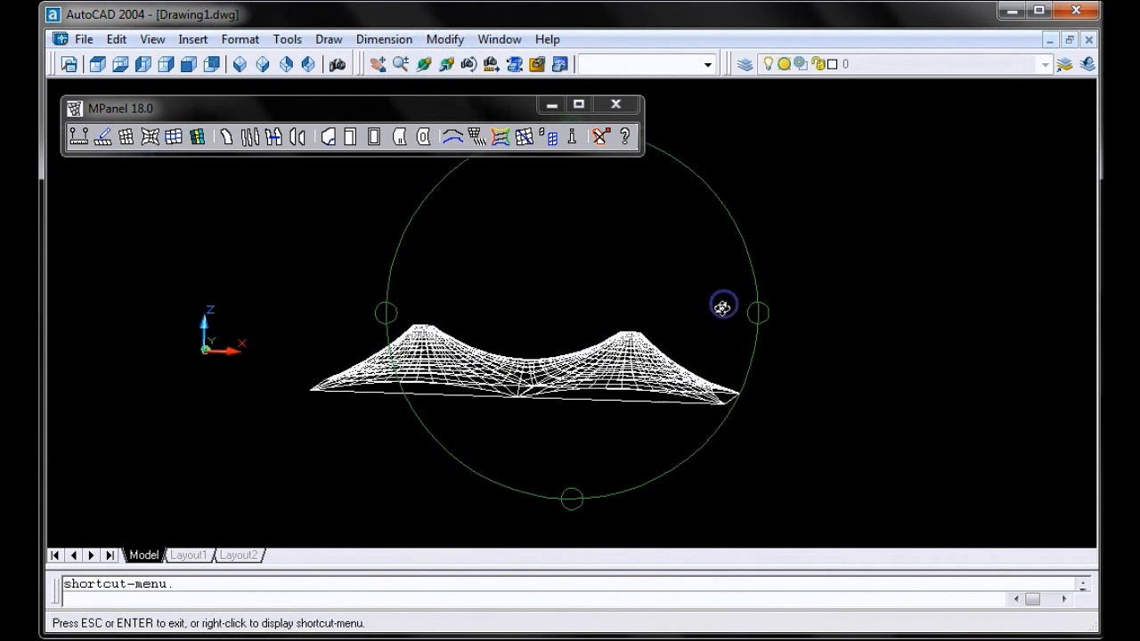
click(878, 371)
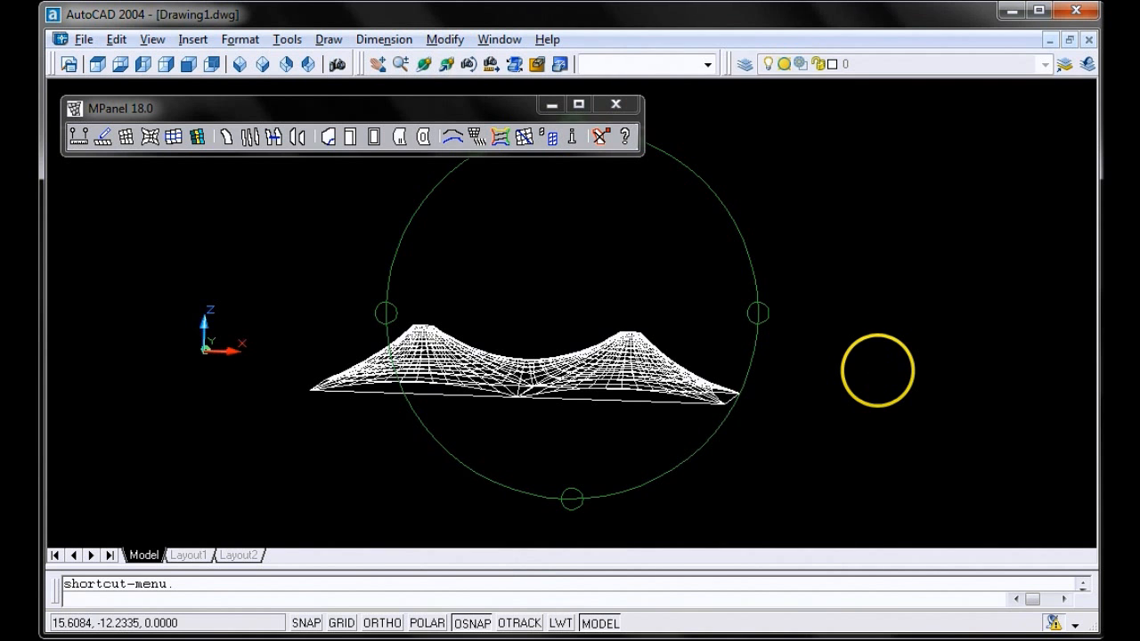
click(98, 66)
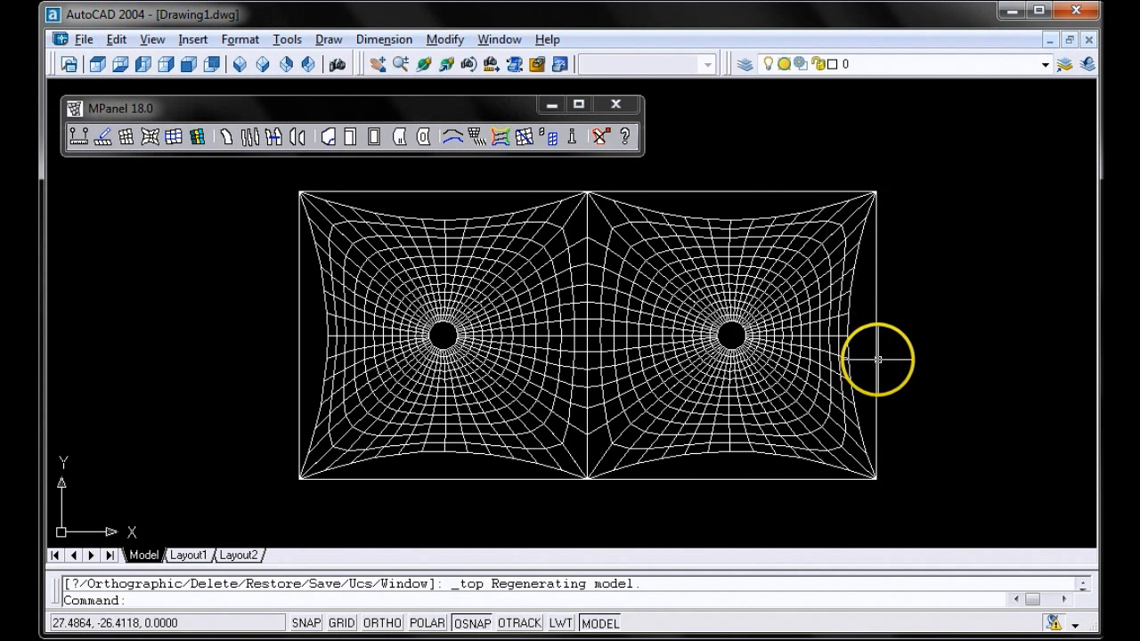
click(873, 361)
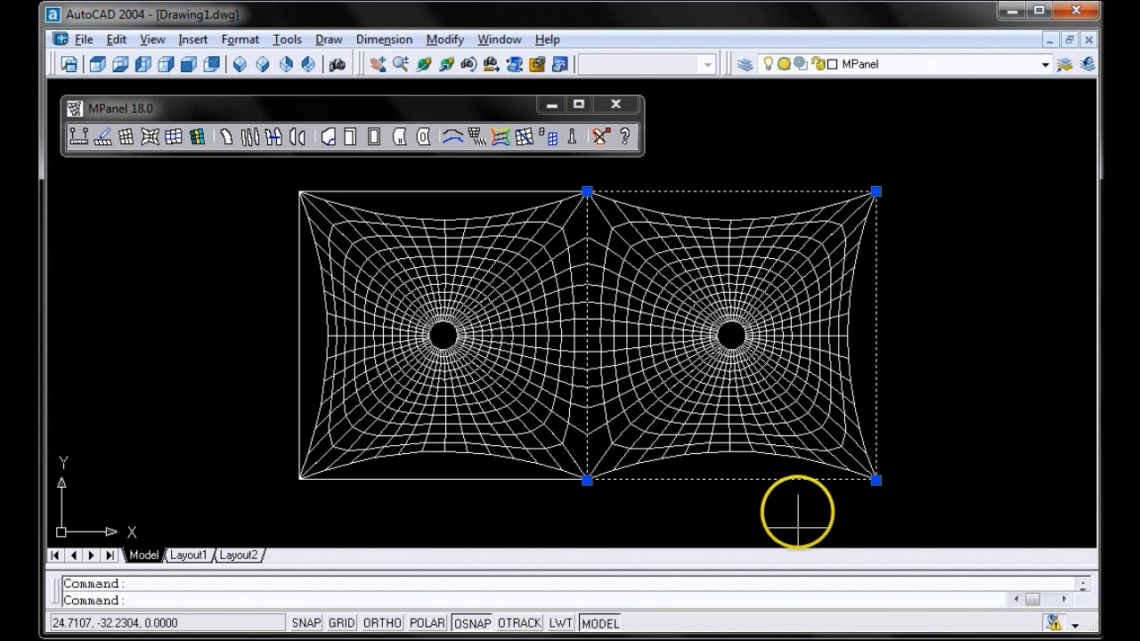
click(874, 480)
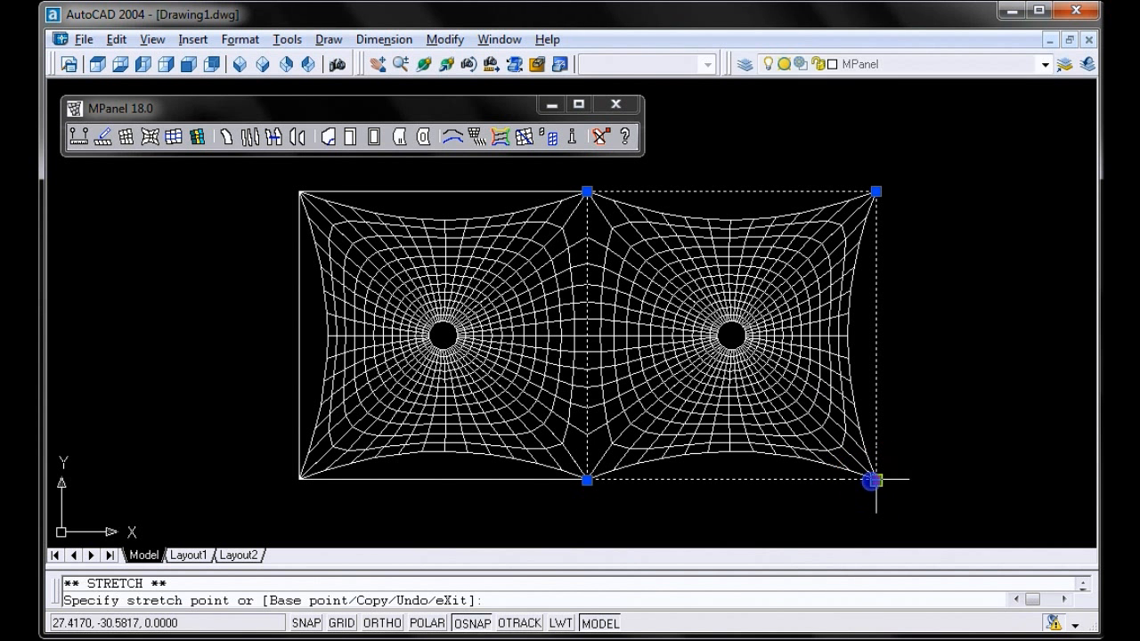
click(927, 528)
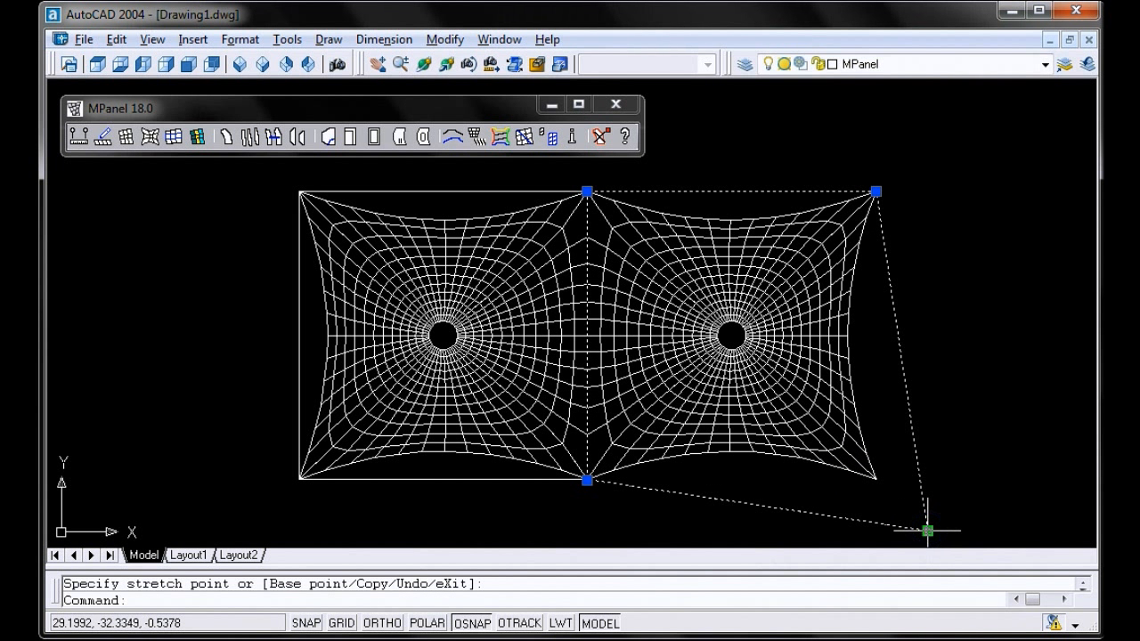
Stretch the lower-right corners of the right conic's bottom and right meshes onto the displaced corner of its base outline.
click(728, 415)
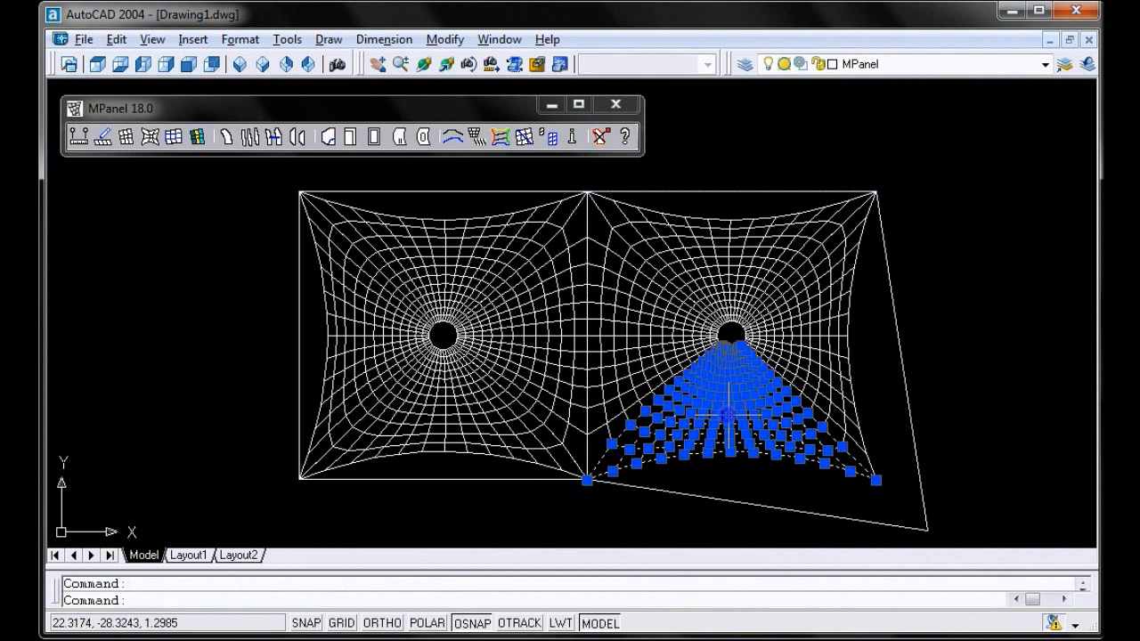
click(875, 480)
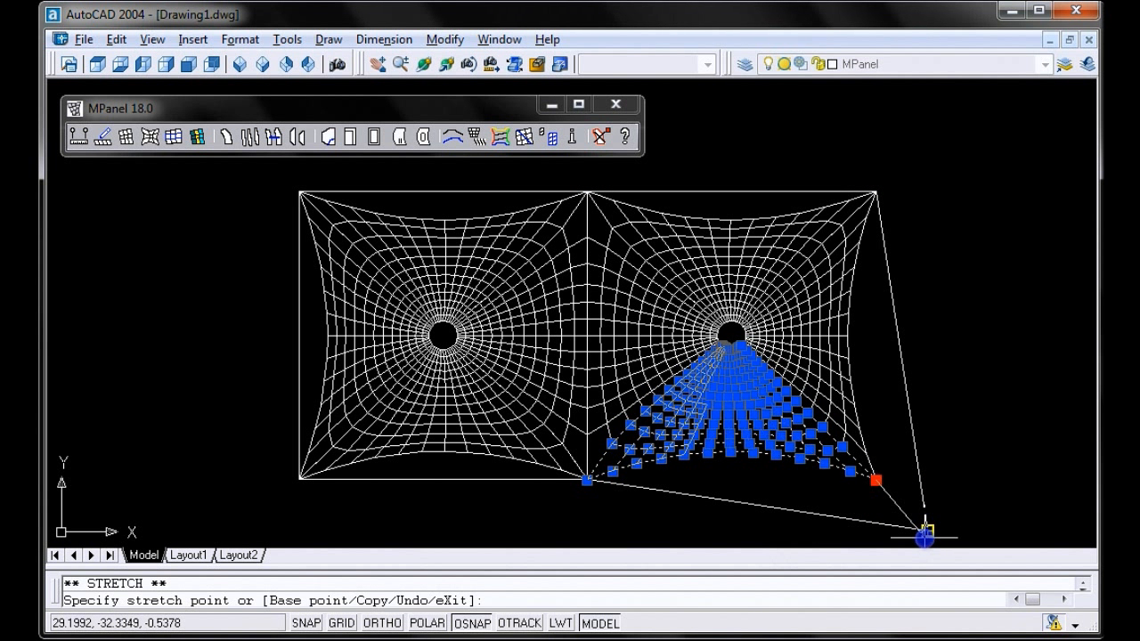
click(928, 535)
click(809, 349)
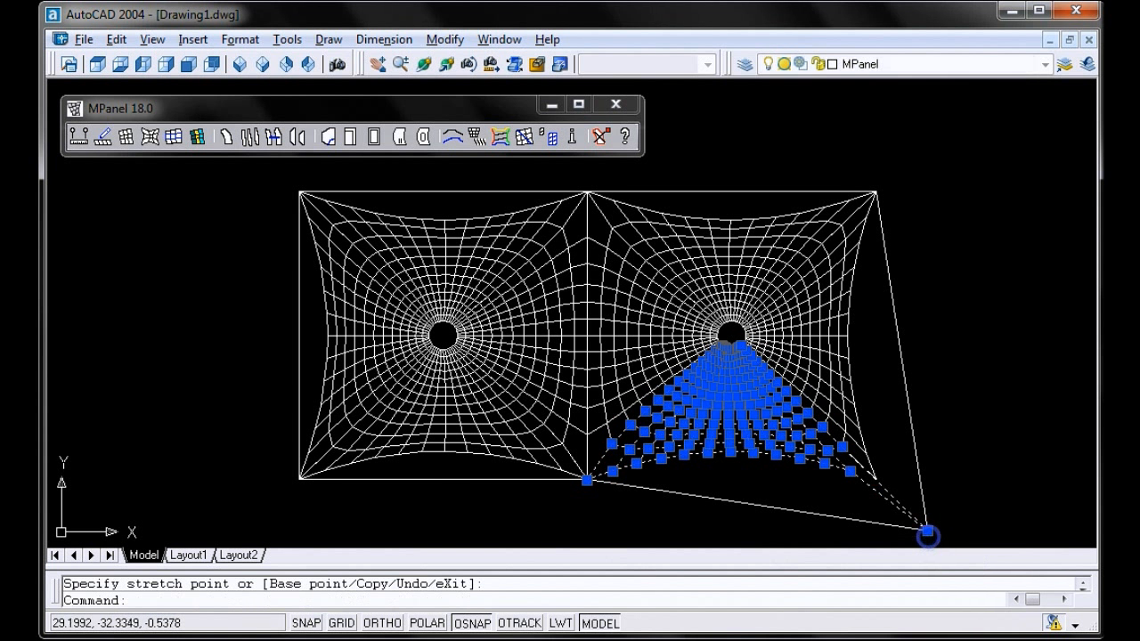
click(876, 480)
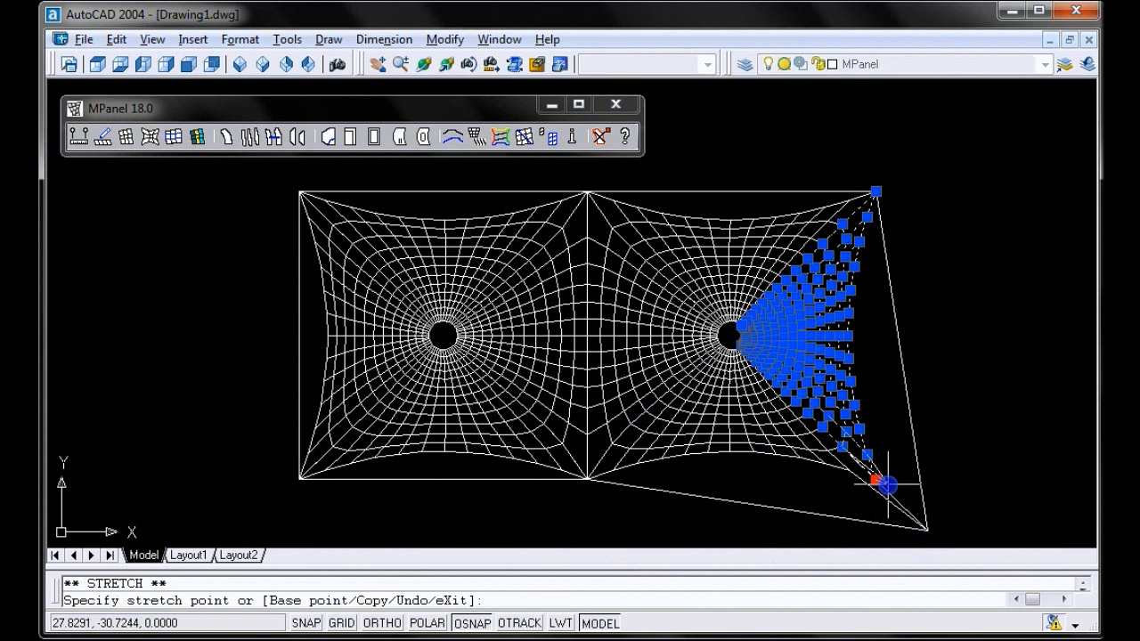
click(926, 531)
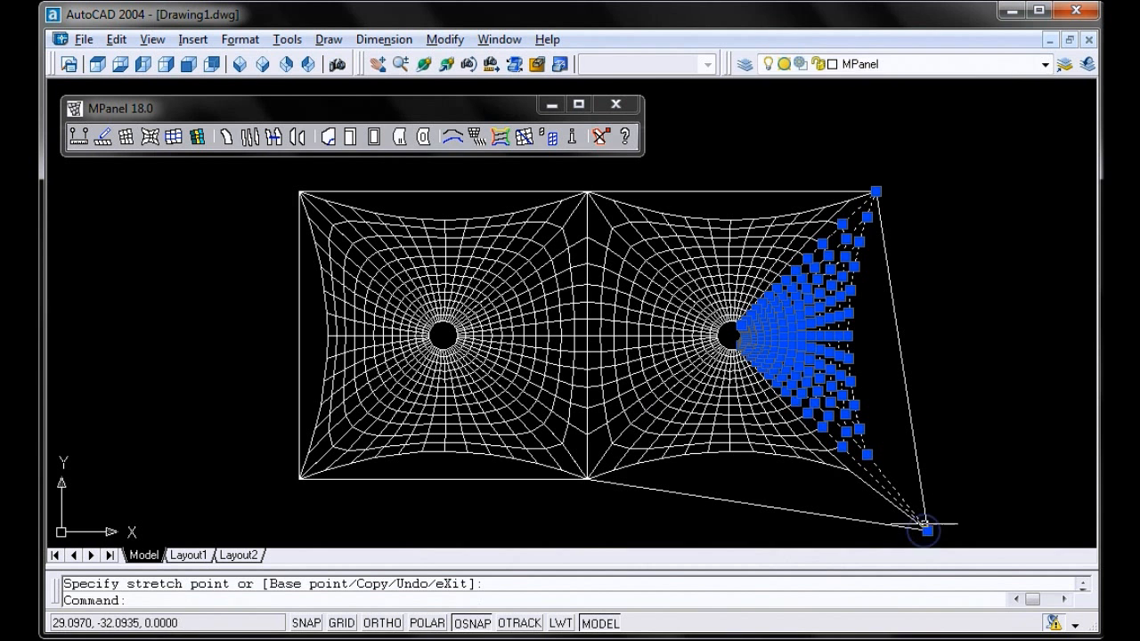
key(Escape)
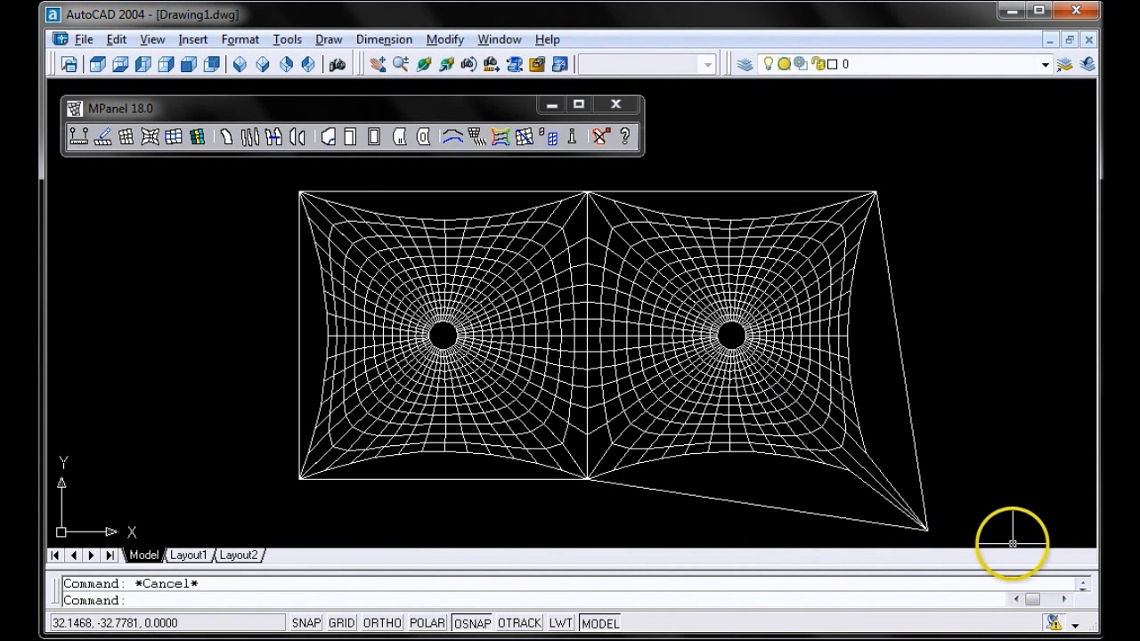
Relax all meshes of both conics as joined edge meshes to fit the reshaped corner, and delete the old objects.
click(1004, 521)
click(196, 178)
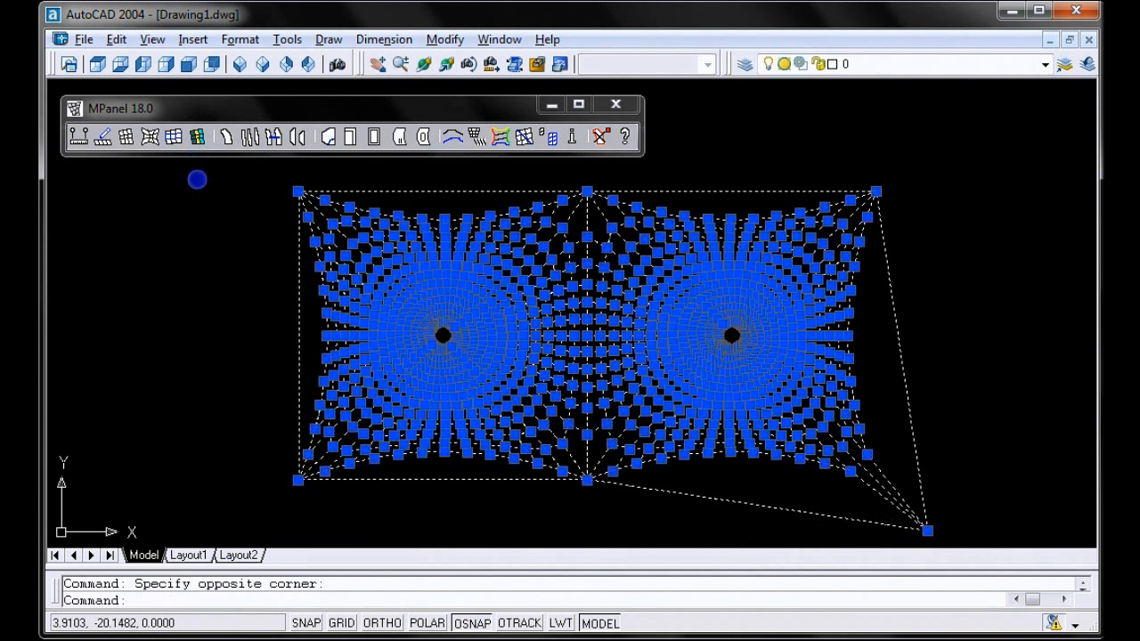
click(174, 137)
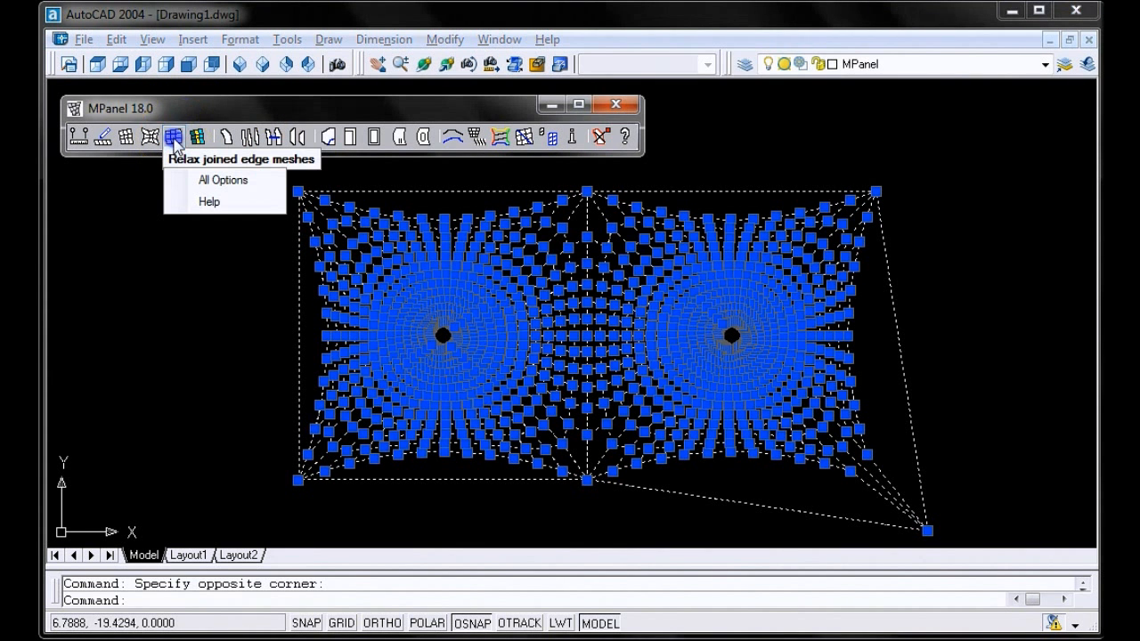
click(802, 305)
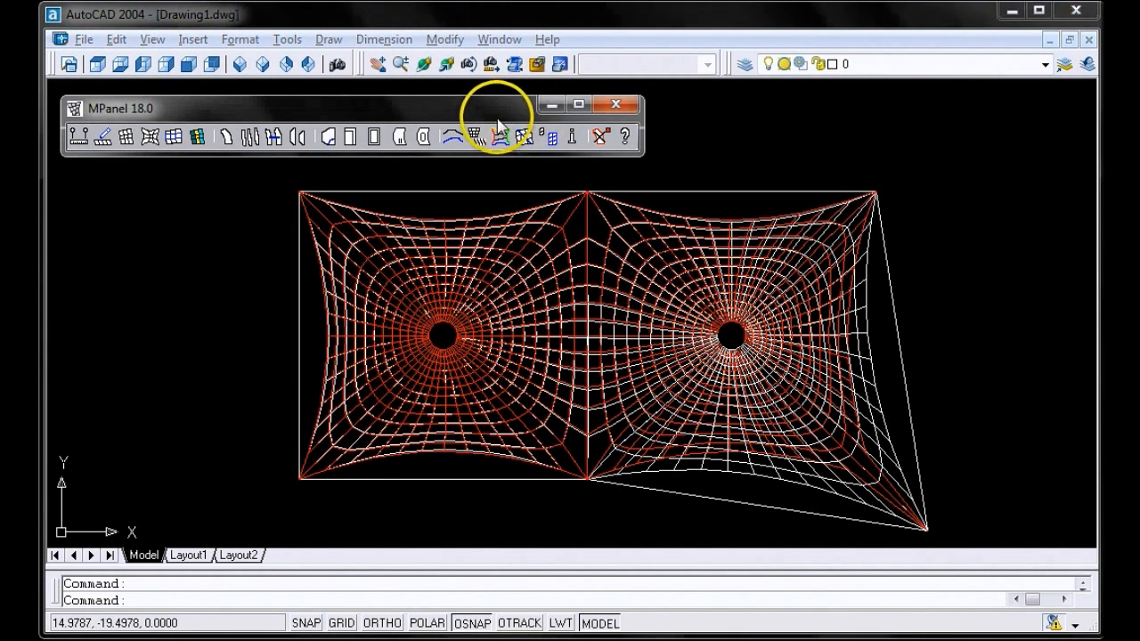
click(600, 137)
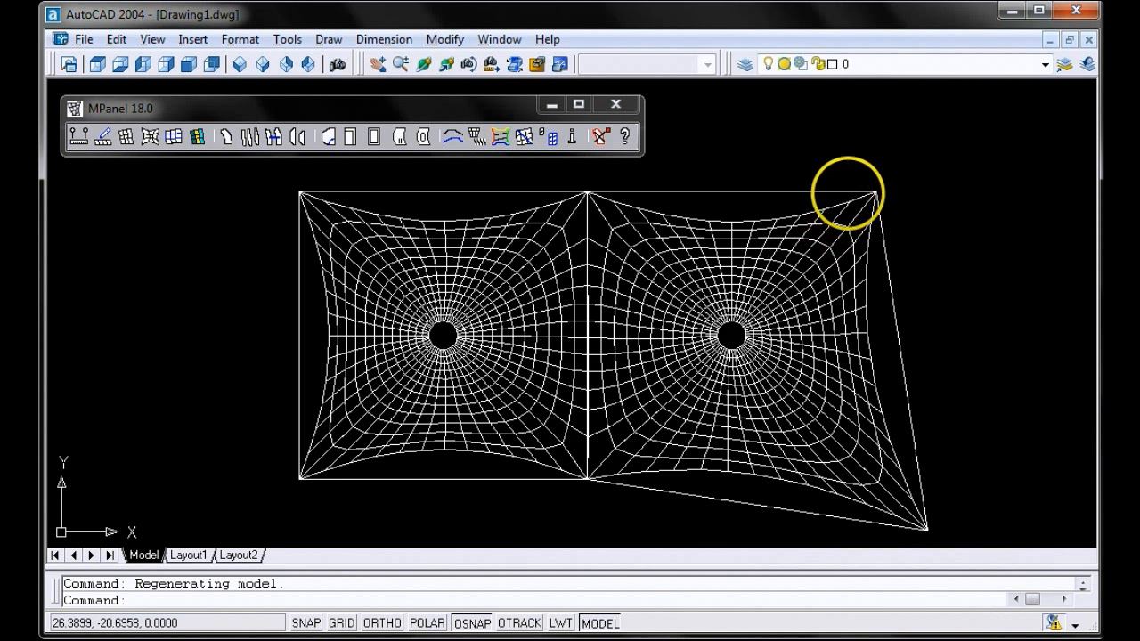
Stretch the upper-right corner of the right conic's base outline and meshes outward to about X 29.2, Y -19.26.
click(834, 191)
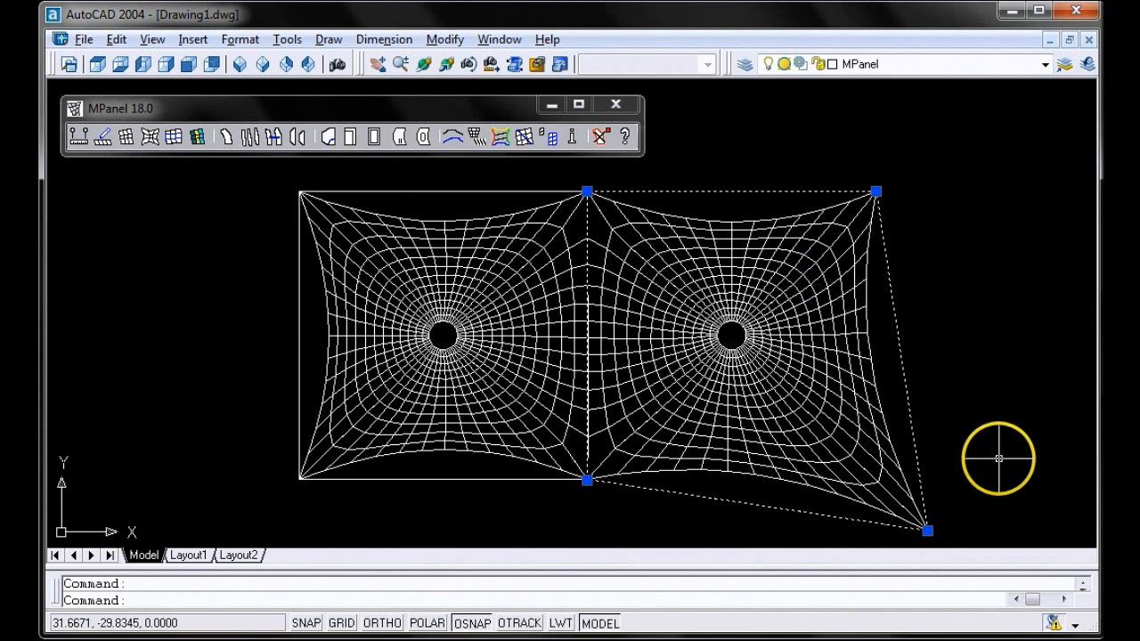
key(Escape)
click(1007, 518)
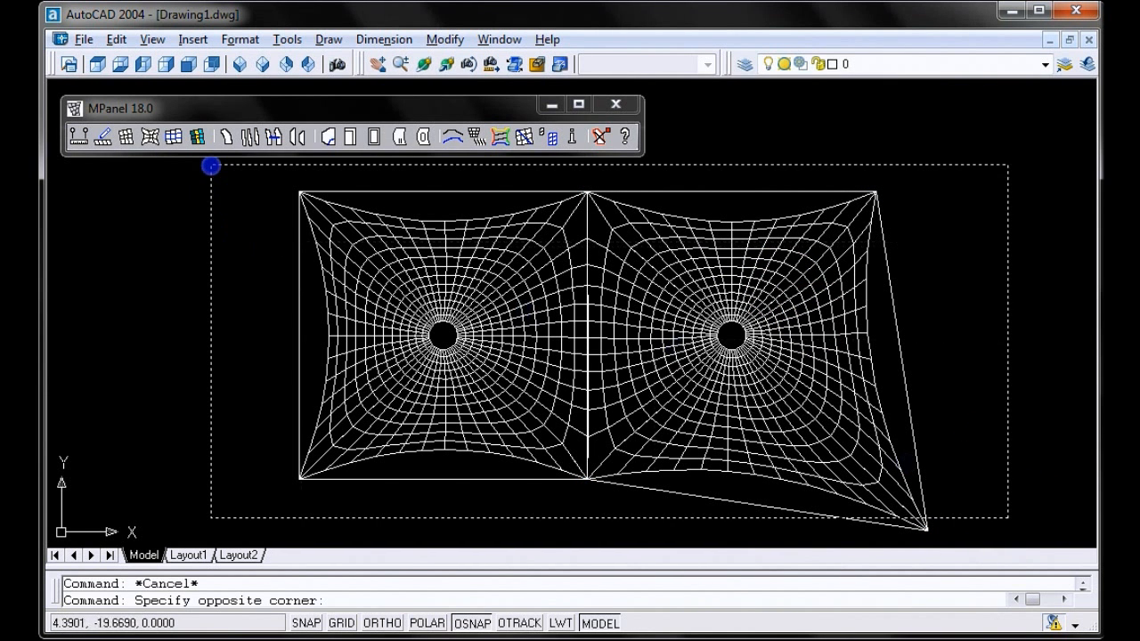
click(211, 166)
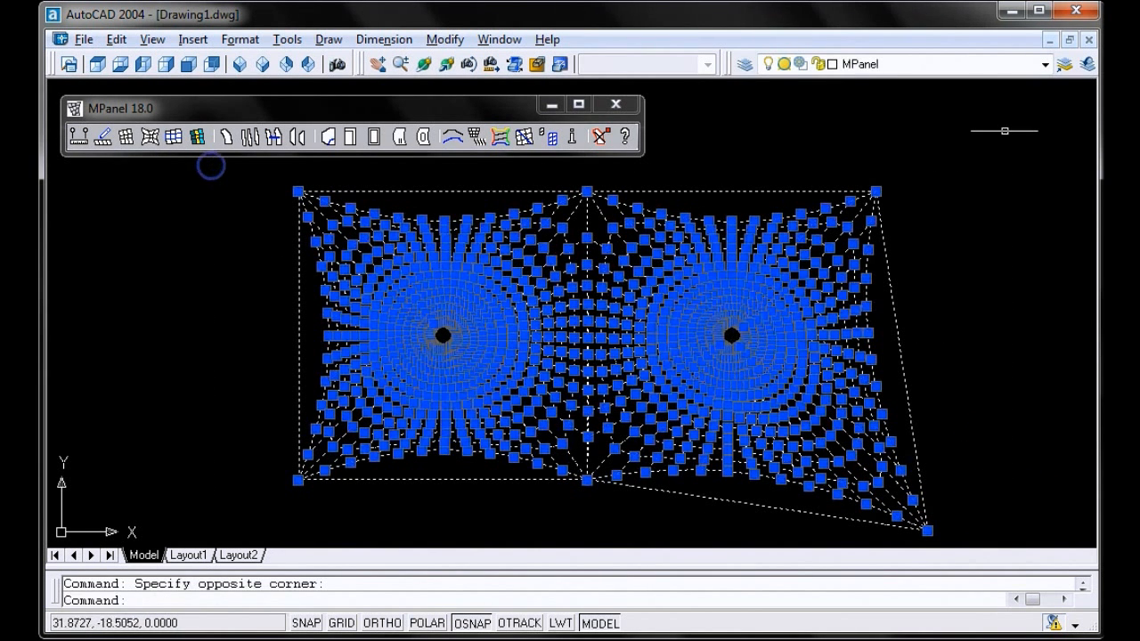
click(873, 192)
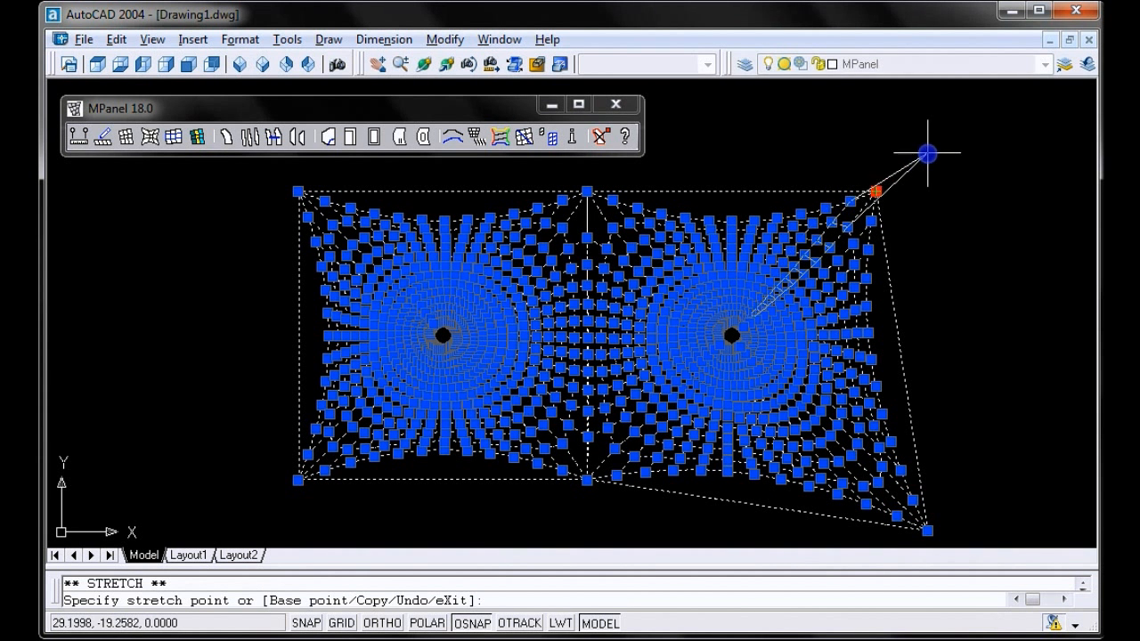
click(927, 153)
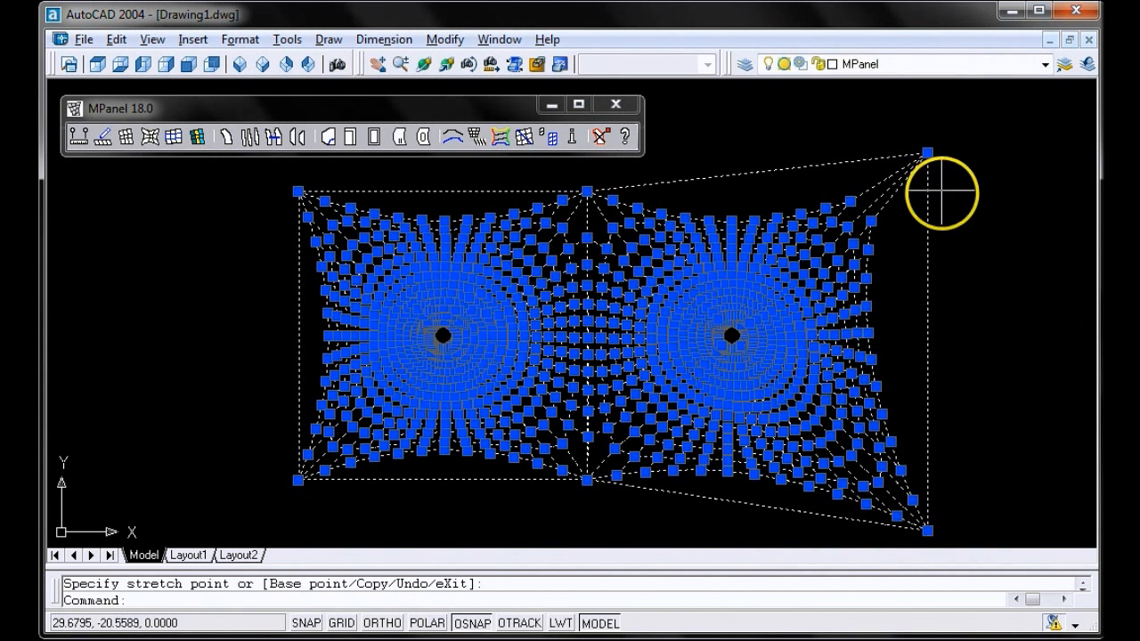
key(Escape)
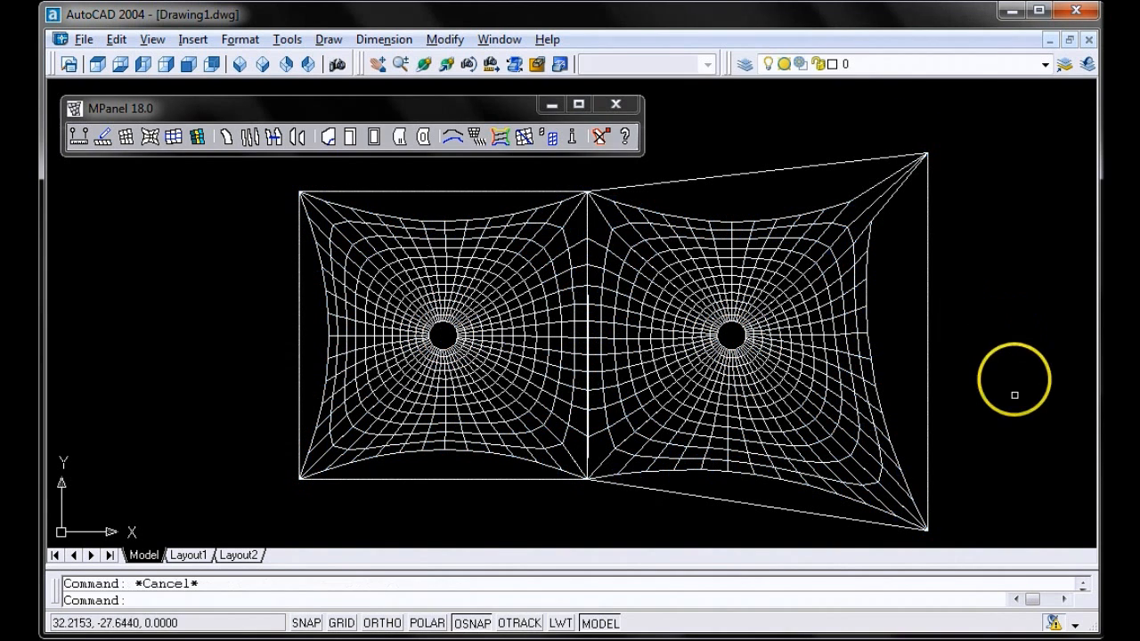
Relax the whole double conic with both right-hand corners moved outward, and delete the old objects.
click(1015, 530)
click(215, 195)
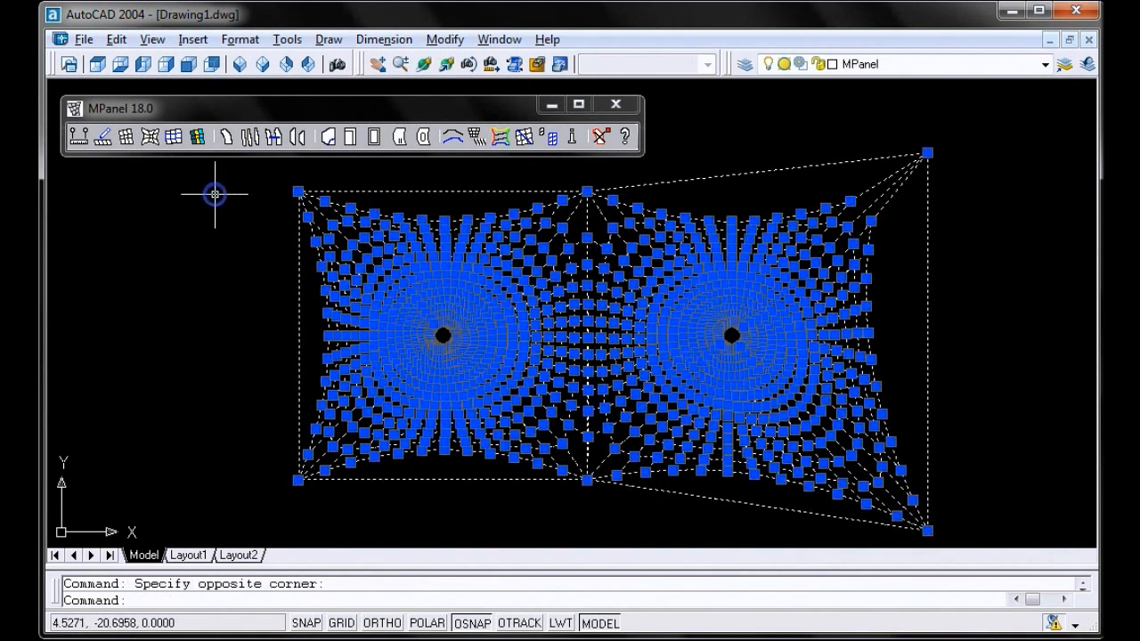
click(197, 136)
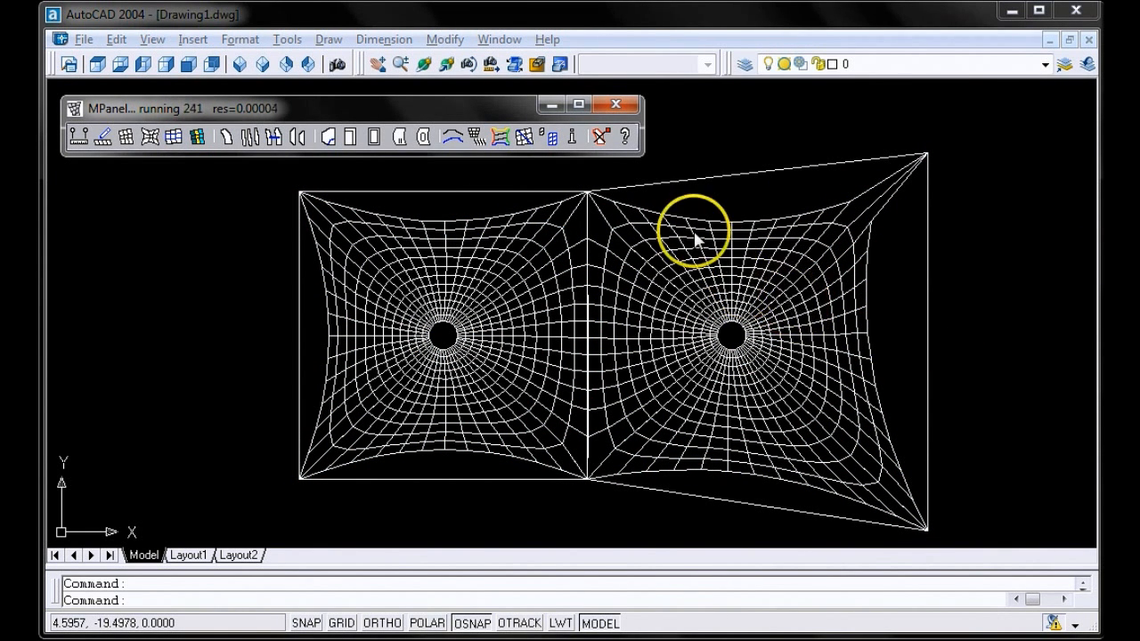
click(599, 136)
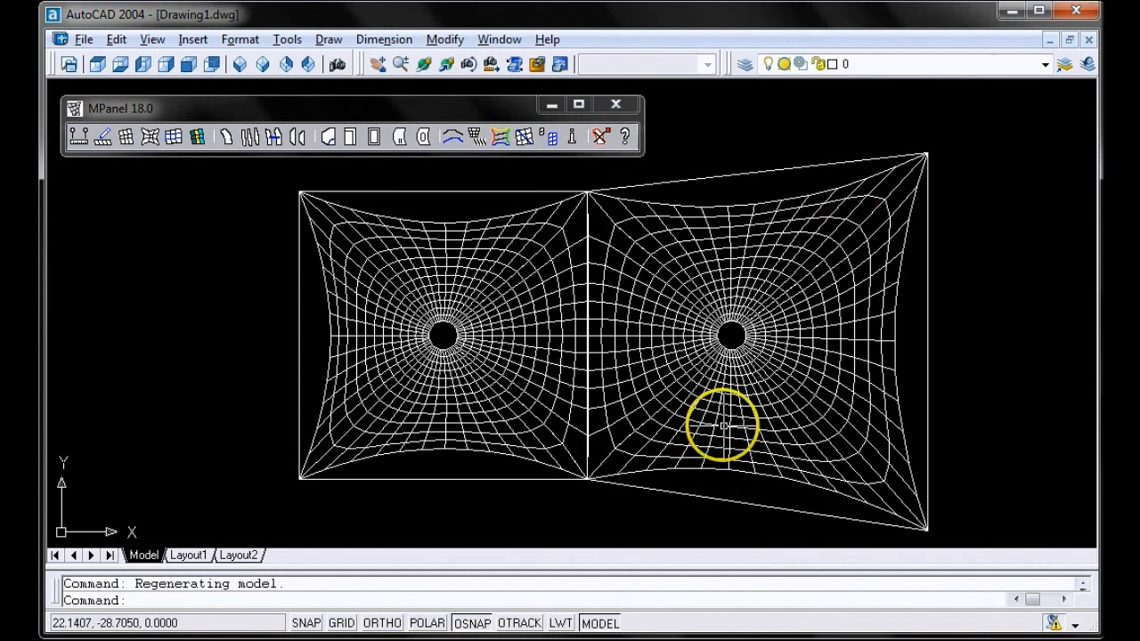
Set the model builder to draw a conic with fixed edges, 10 m base width, 1 m ring diameter, 3 m height and four 13 by 13 meshes.
shift+middle_drag(719, 408, 784, 351)
key(Escape)
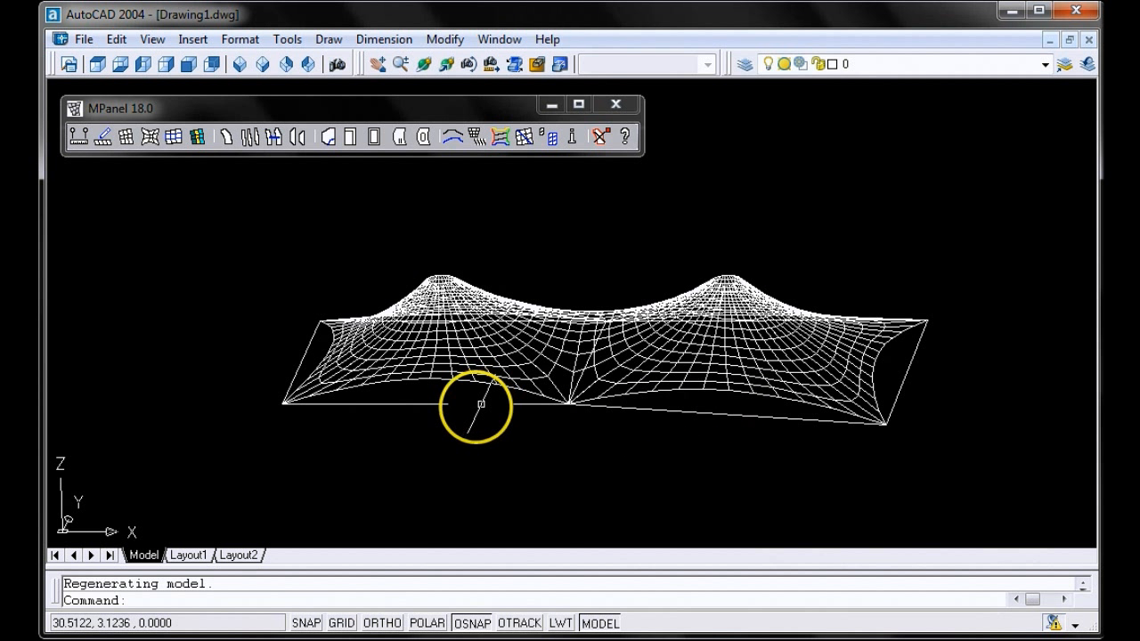
click(98, 69)
scroll(478, 341, down, 3)
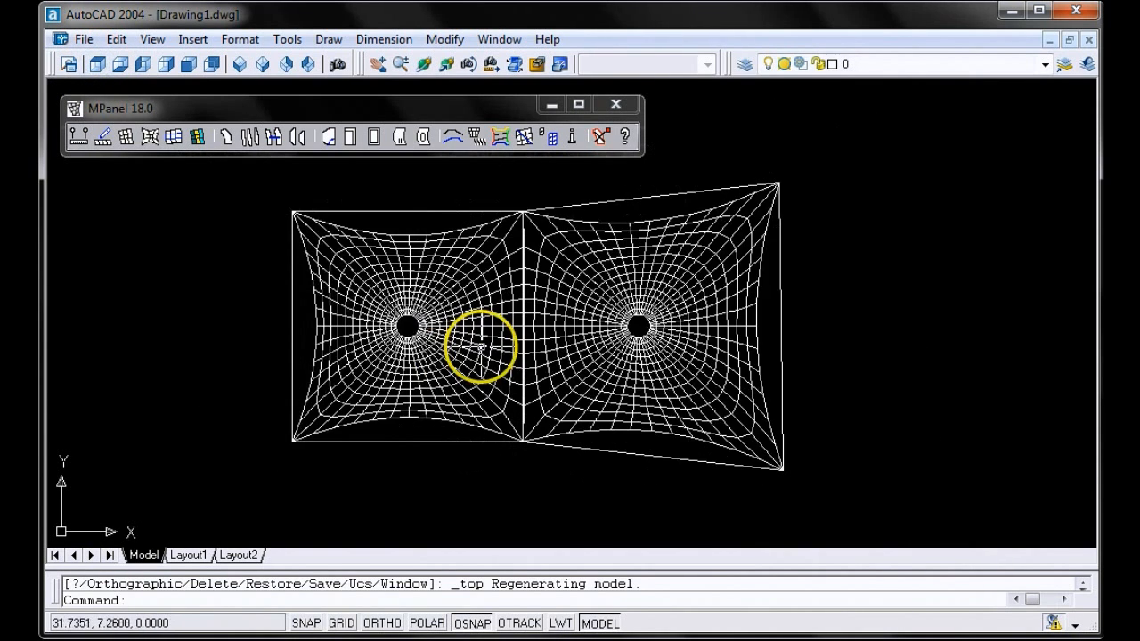
middle_drag(303, 336, 541, 346)
scroll(570, 351, down, 2)
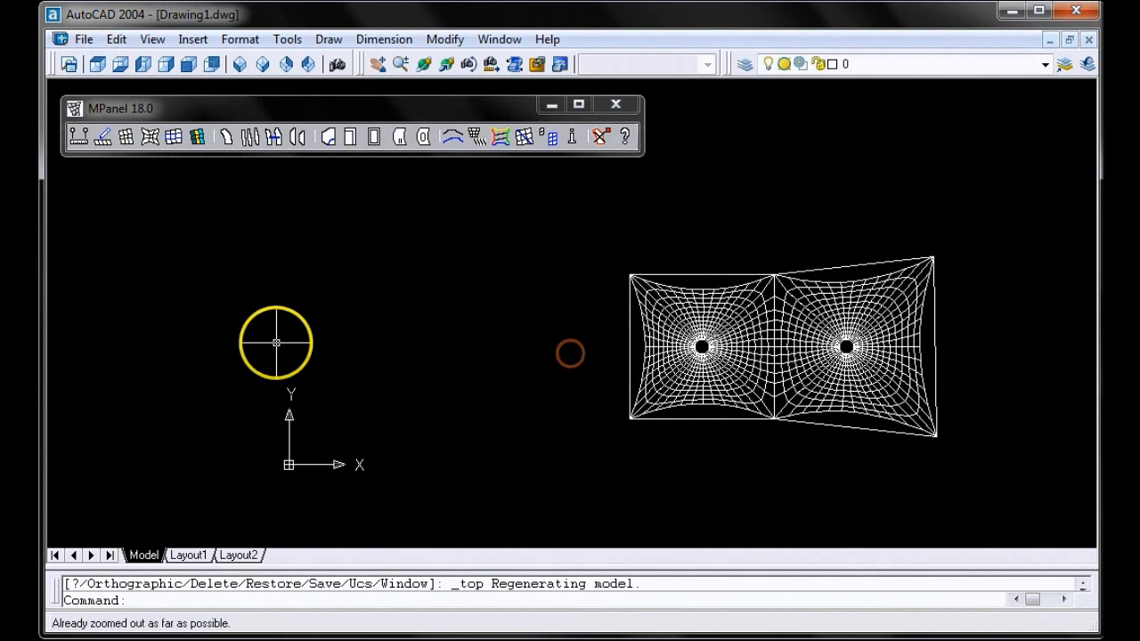
click(194, 109)
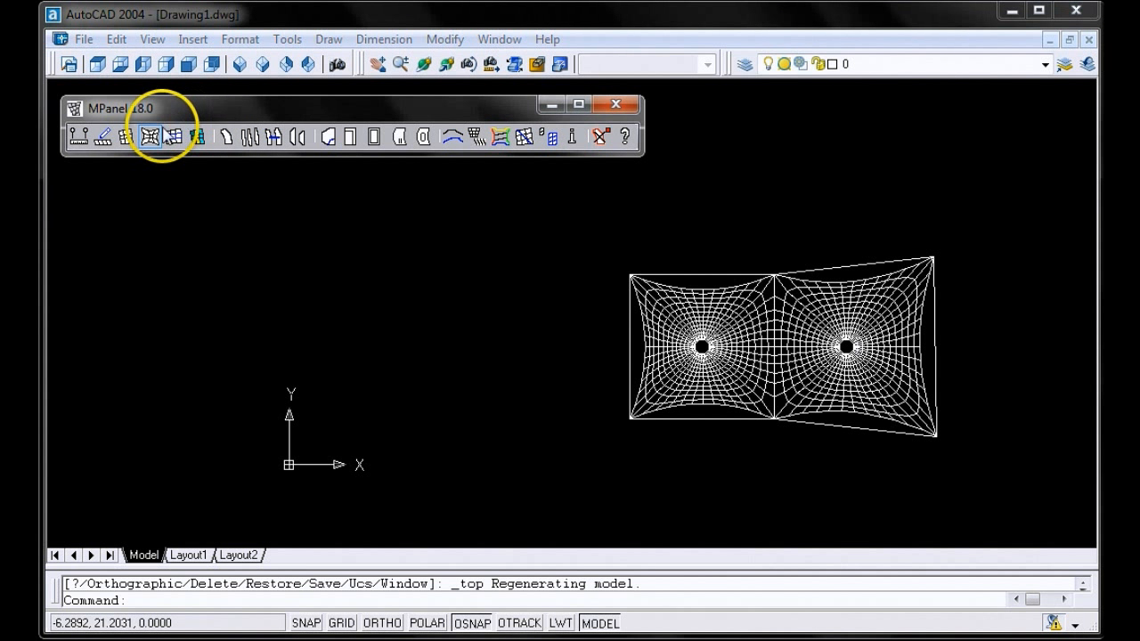
click(104, 139)
click(138, 550)
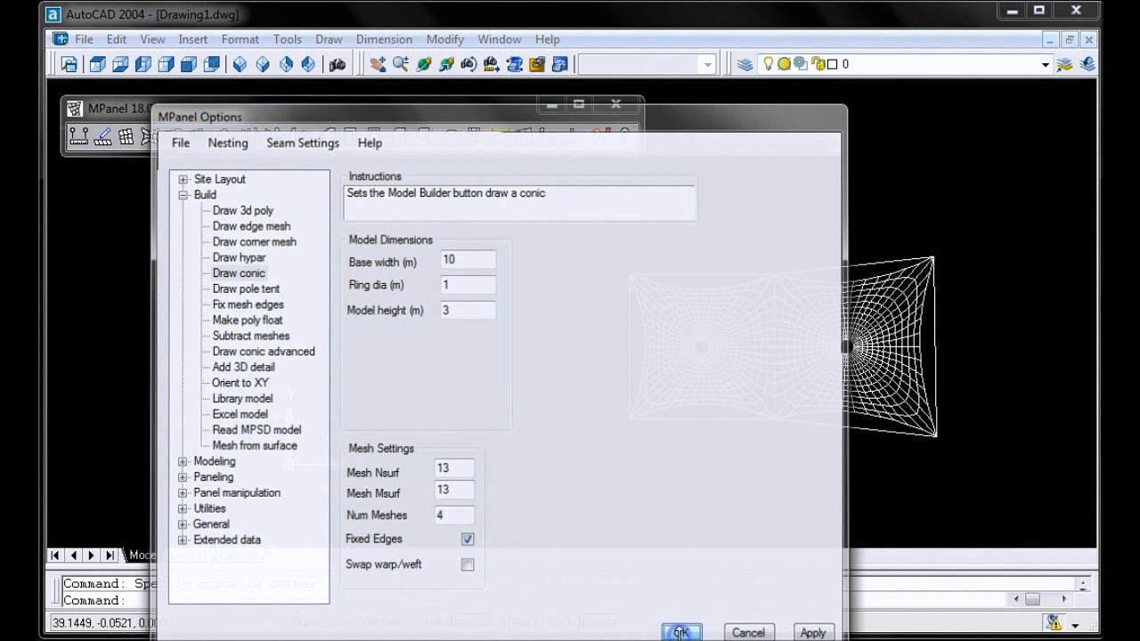
click(682, 634)
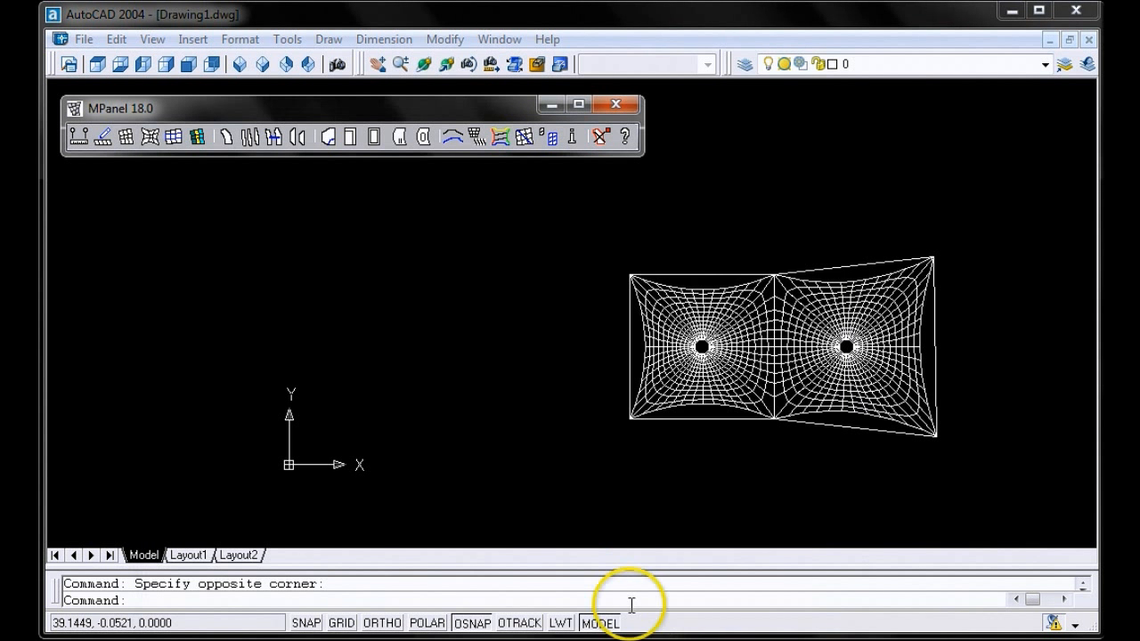
Insert the fixed-edge conic in the empty area to the left of the double conic, near the origin.
click(100, 140)
click(102, 141)
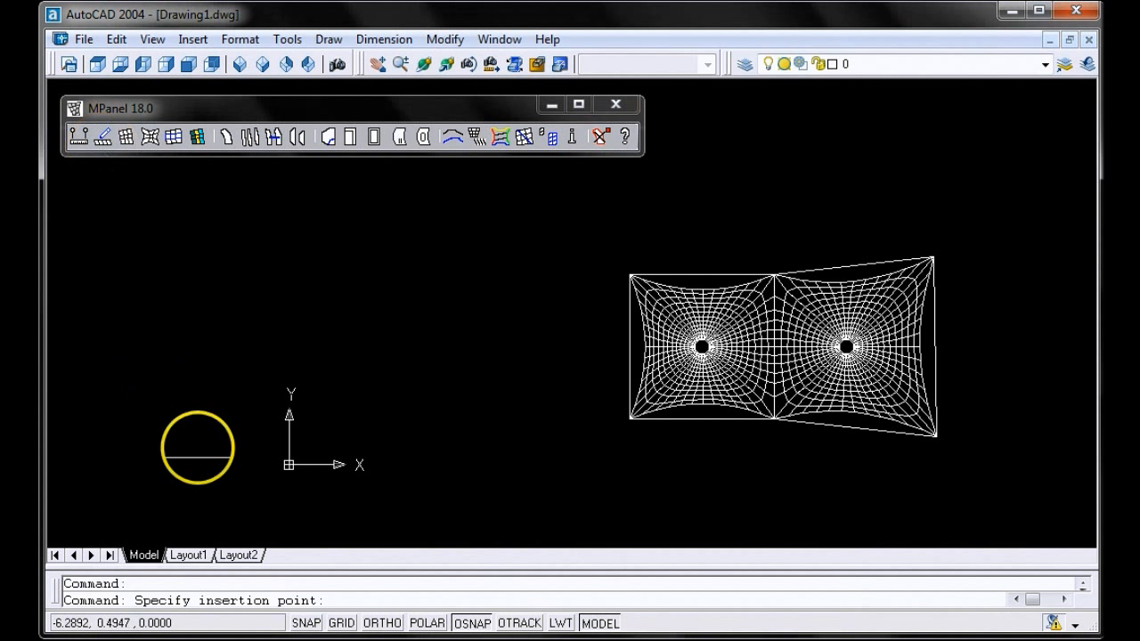
click(225, 405)
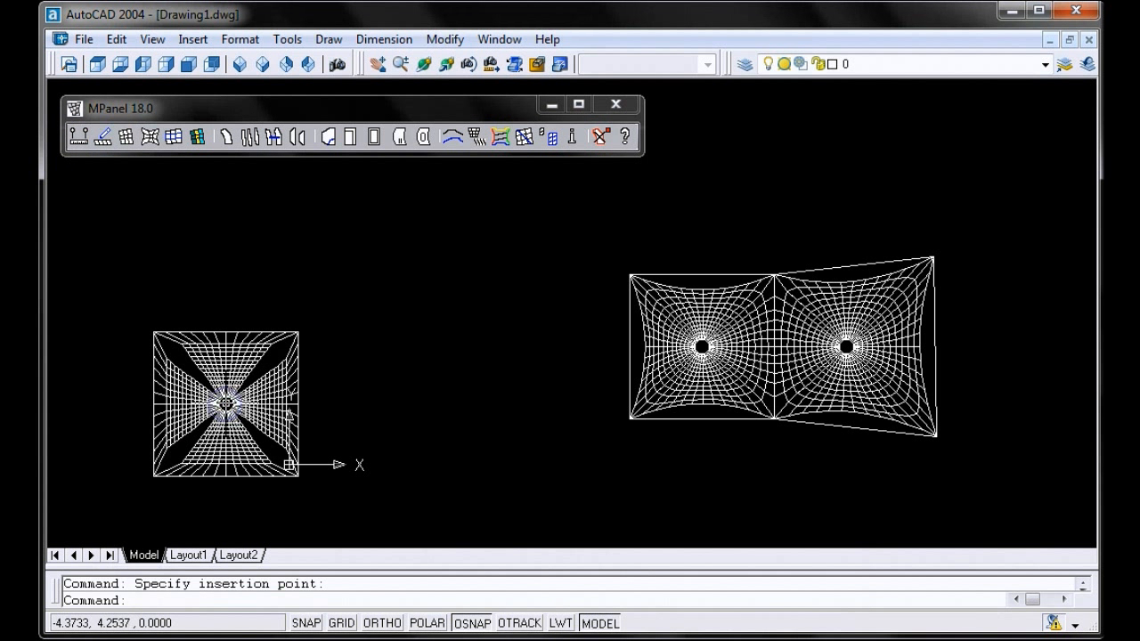
Relax all meshes of the new fixed-edge conic as joined edge meshes and delete the old objects.
click(174, 323)
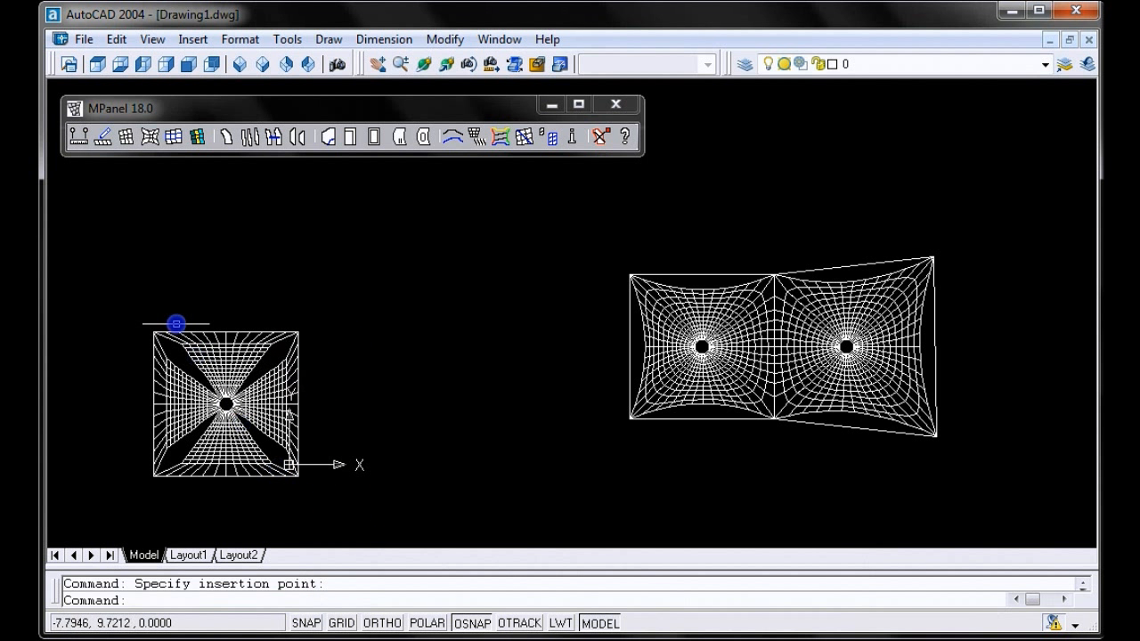
click(207, 352)
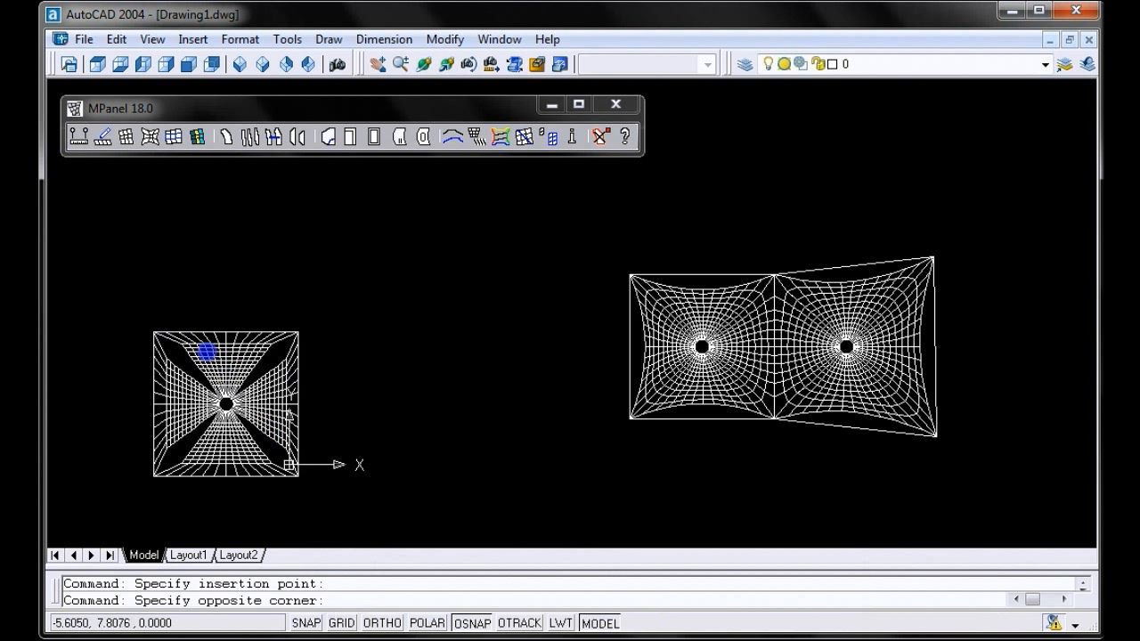
click(92, 267)
click(184, 106)
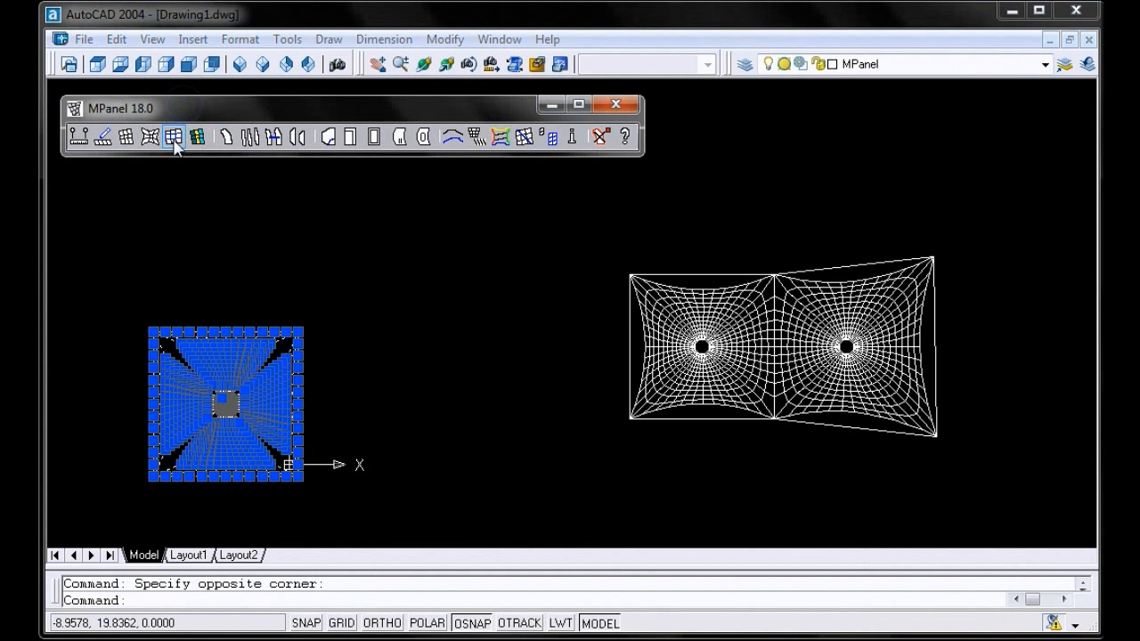
right_click(175, 141)
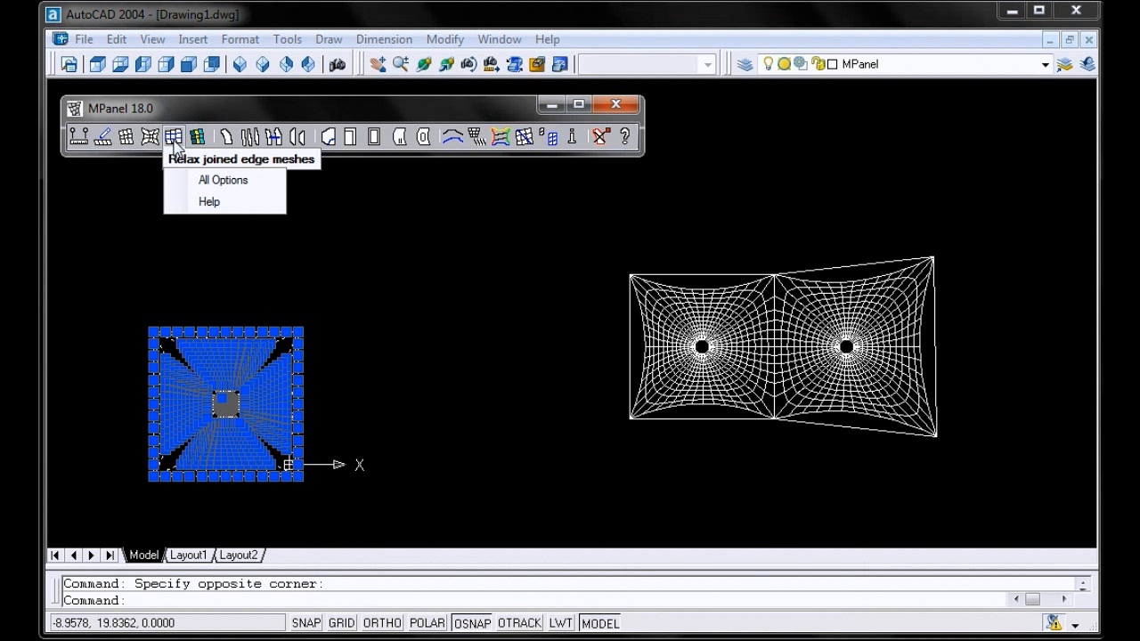
click(174, 138)
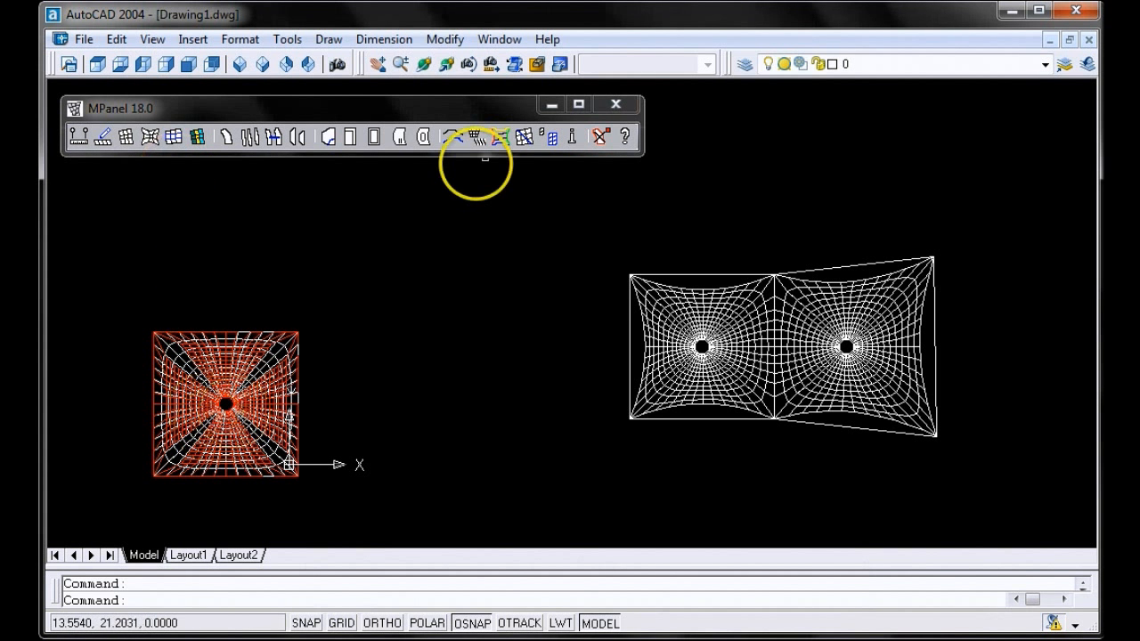
click(492, 108)
click(601, 137)
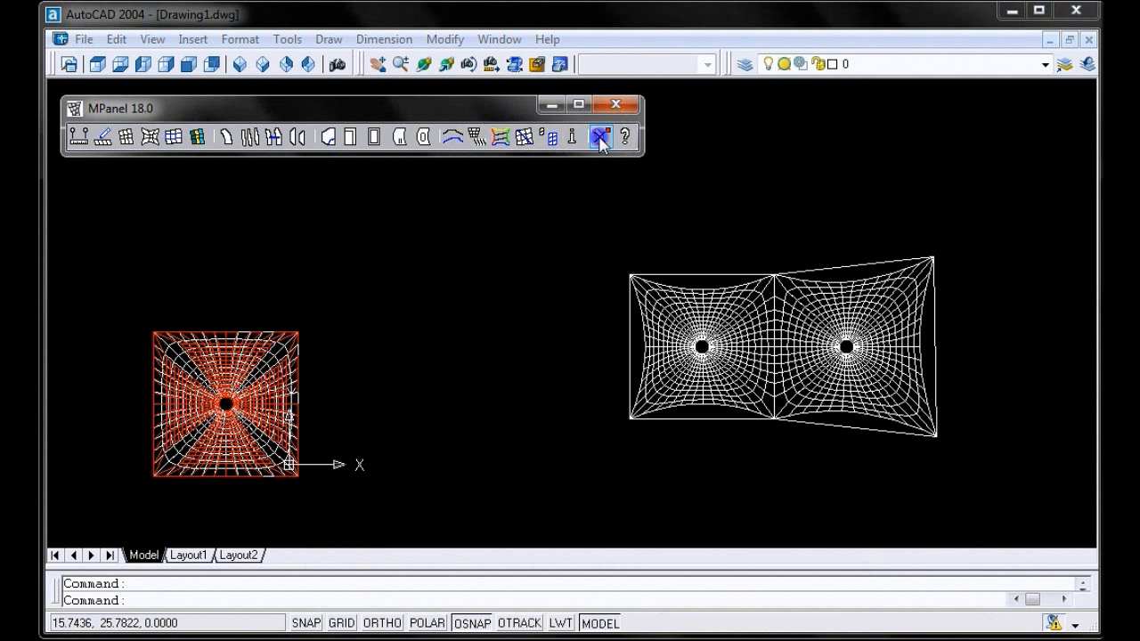
mouse_move(237, 395)
middle_down()
mouse_move(472, 344)
mouse_move(481, 378)
middle_up()
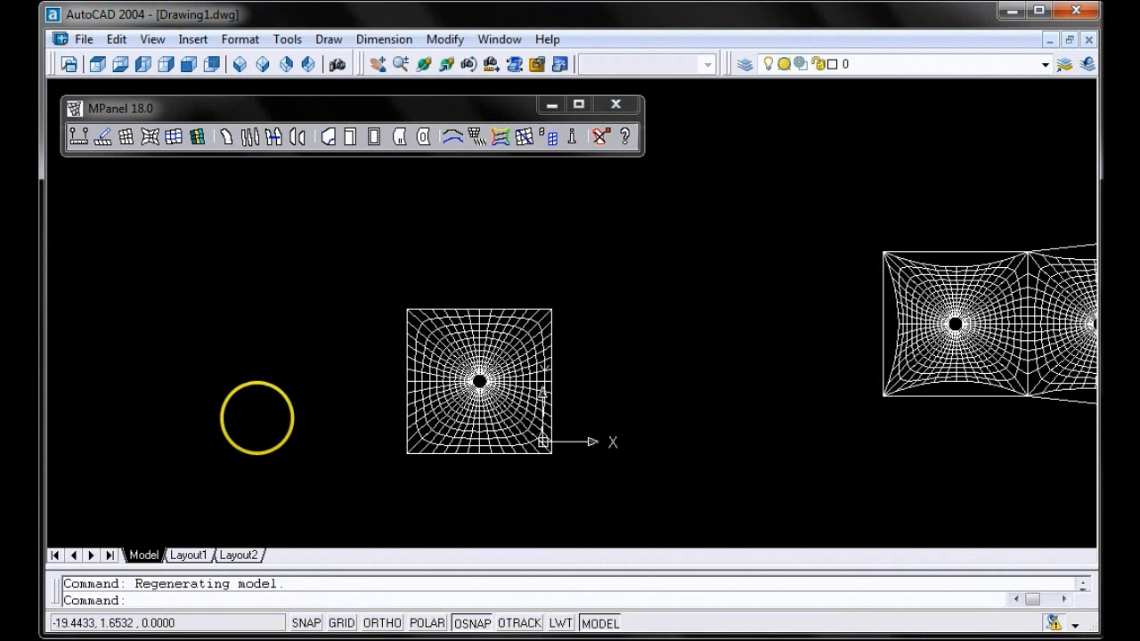
scroll(486, 416, up, 3)
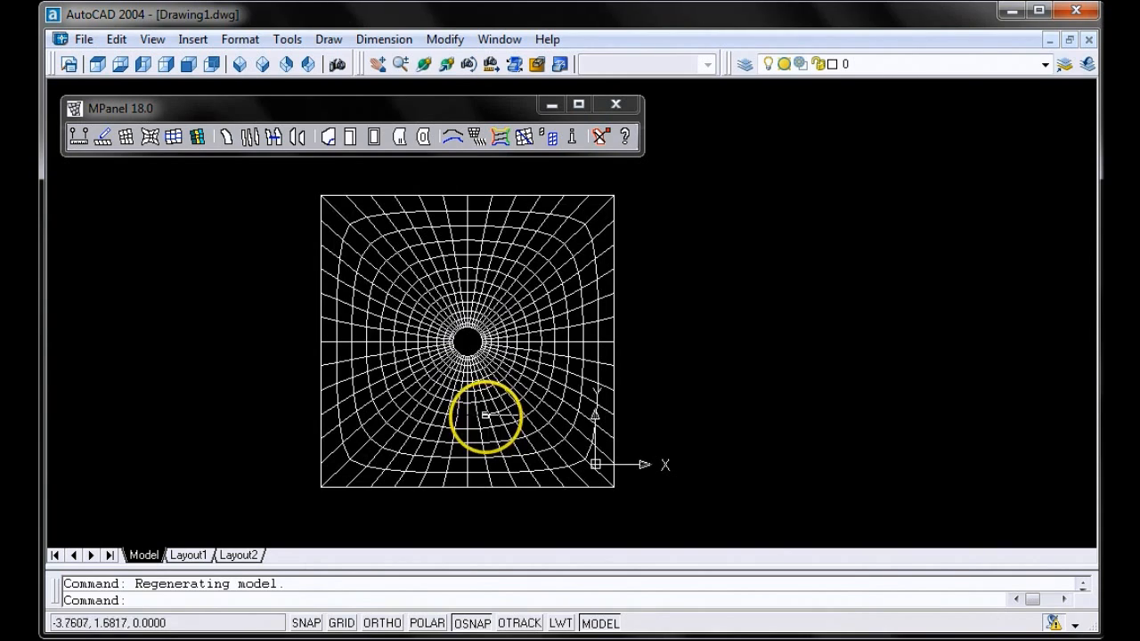
Inspect the relaxed fixed-edge conic's shape from a low 3D side angle, and restore the top view.
click(426, 64)
drag(542, 471, 721, 361)
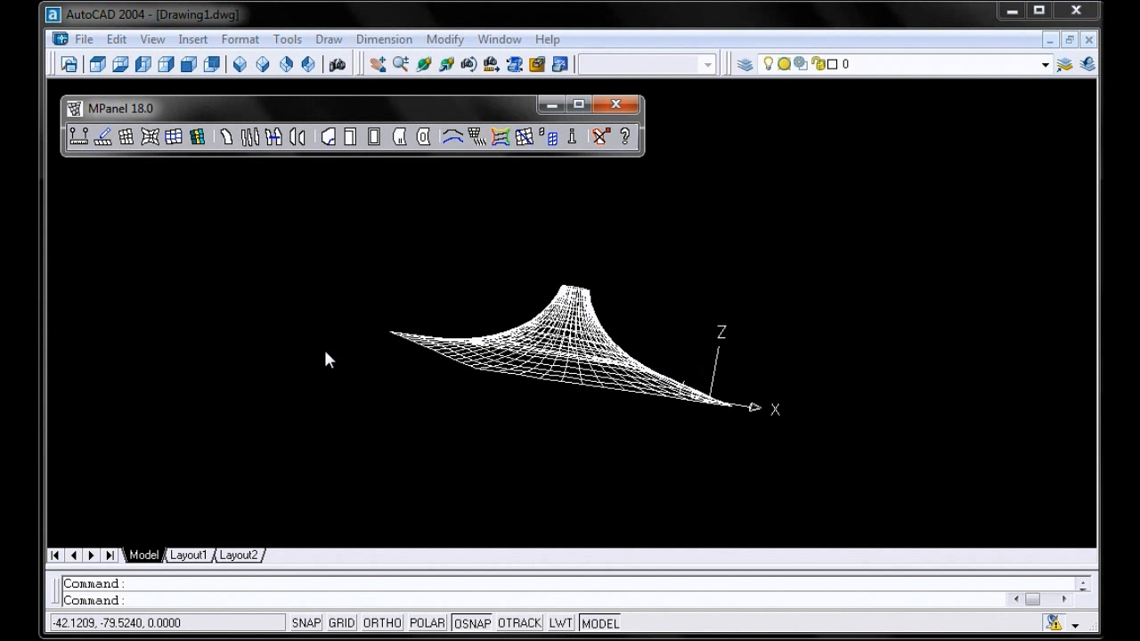
click(334, 337)
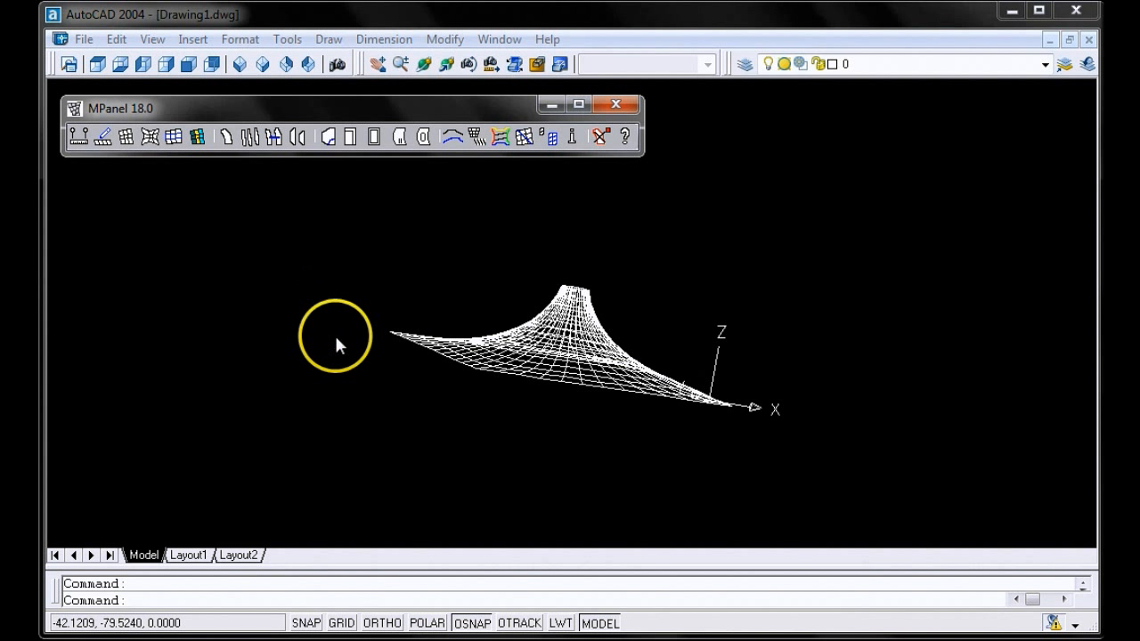
click(97, 65)
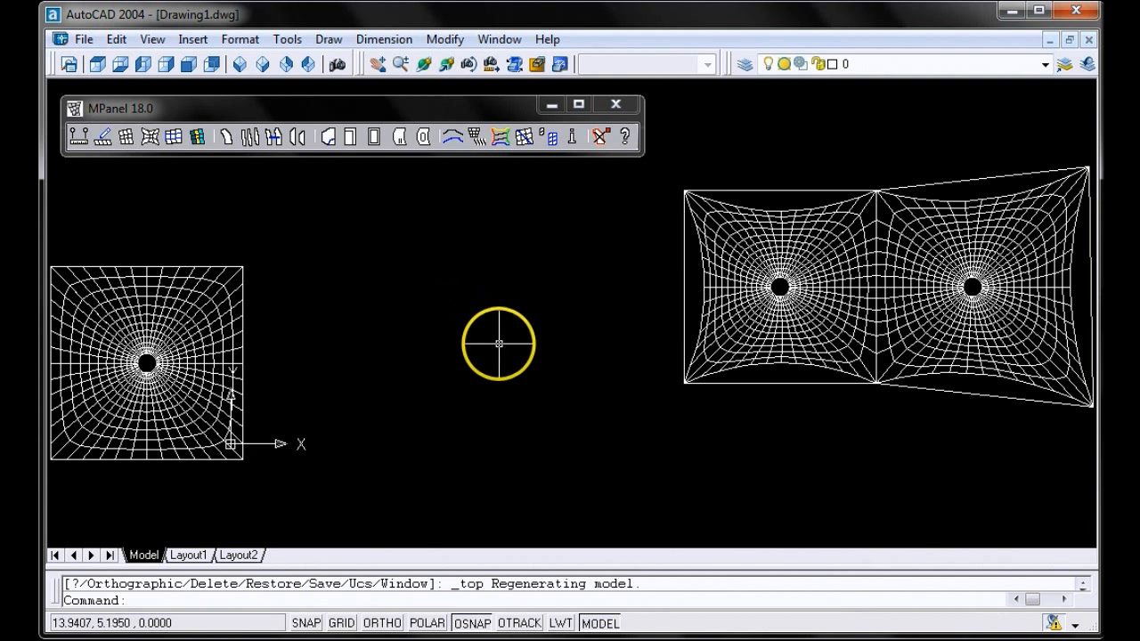
Fix the leftmost mesh of the double conic to its straight left boundary with Fix Mesh Edges, and delete the old objects.
mouse_move(735, 285)
middle_down()
mouse_move(725, 297)
mouse_move(506, 331)
middle_up()
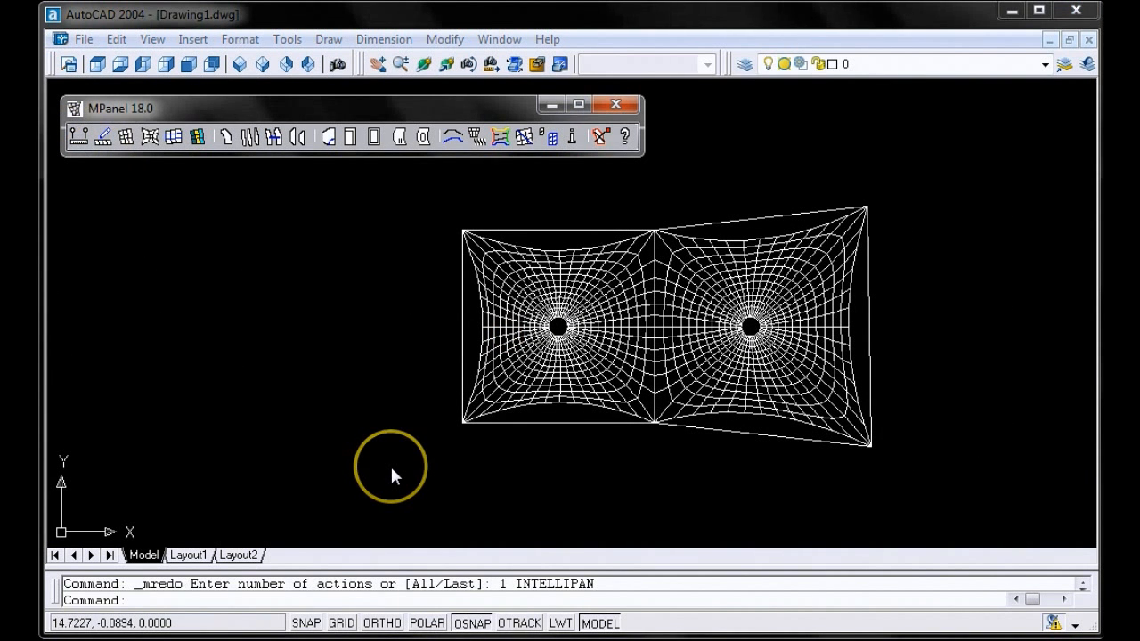
click(511, 422)
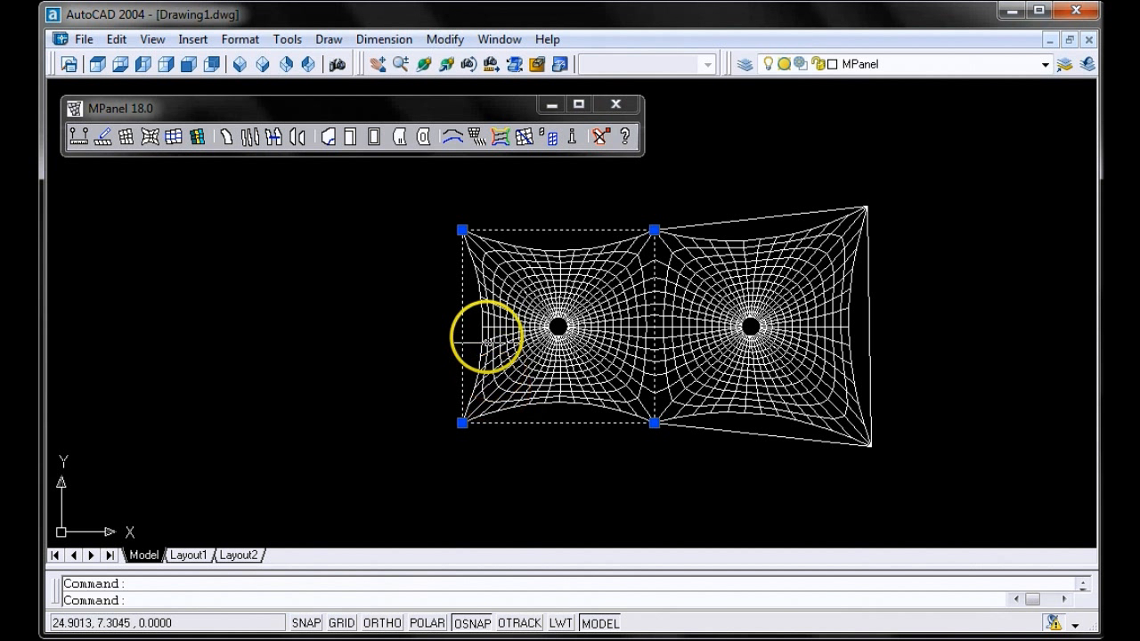
click(508, 329)
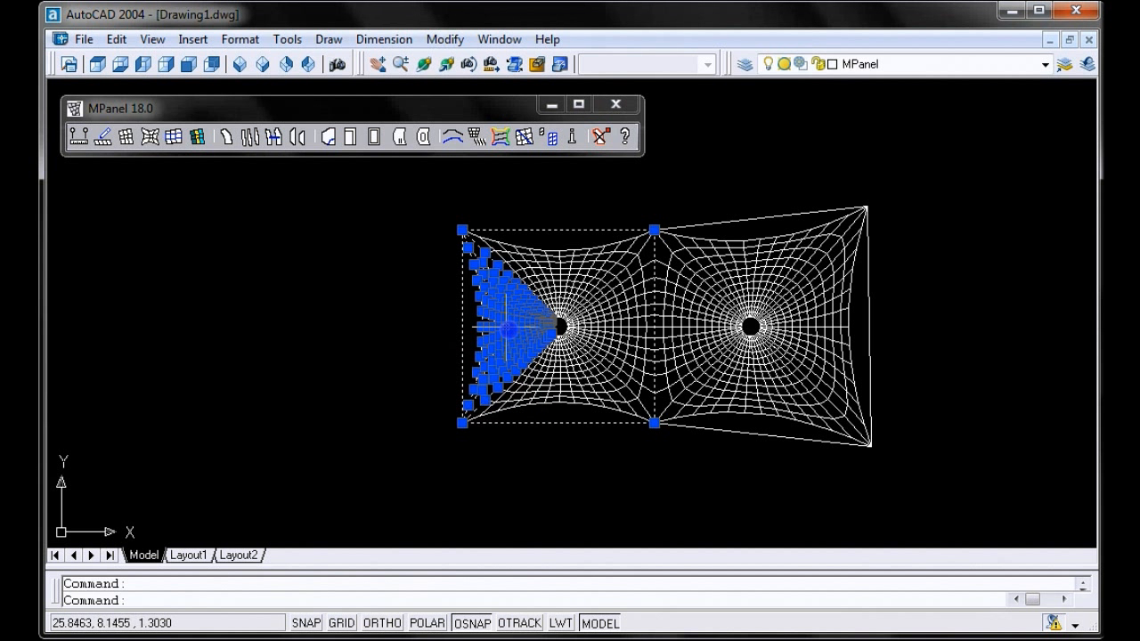
click(161, 109)
click(107, 143)
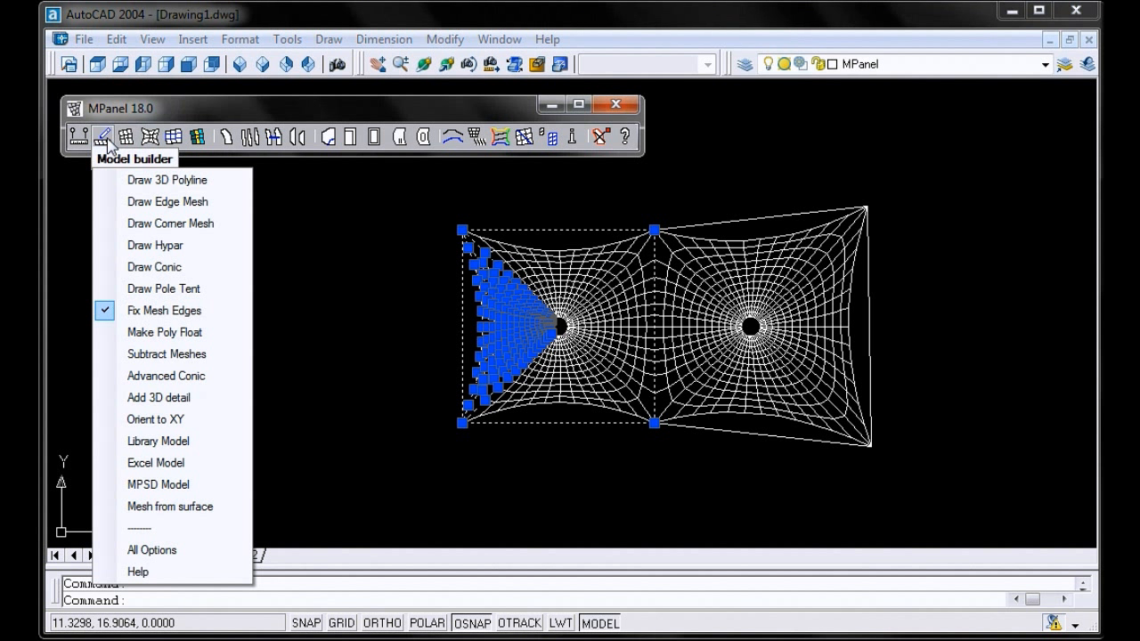
click(127, 310)
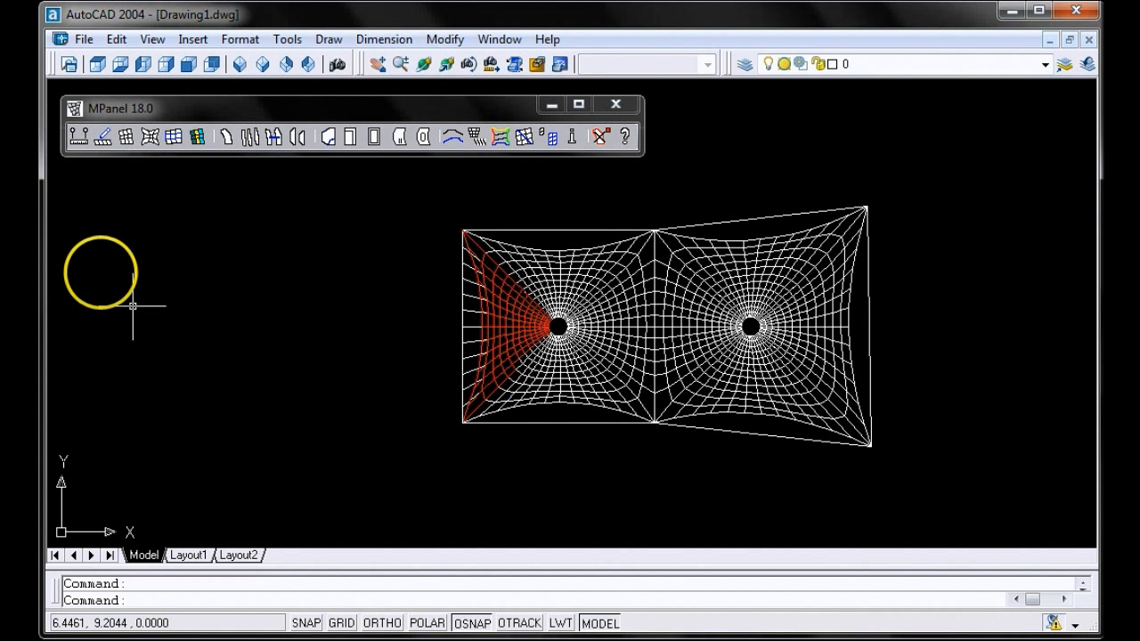
click(430, 106)
click(601, 136)
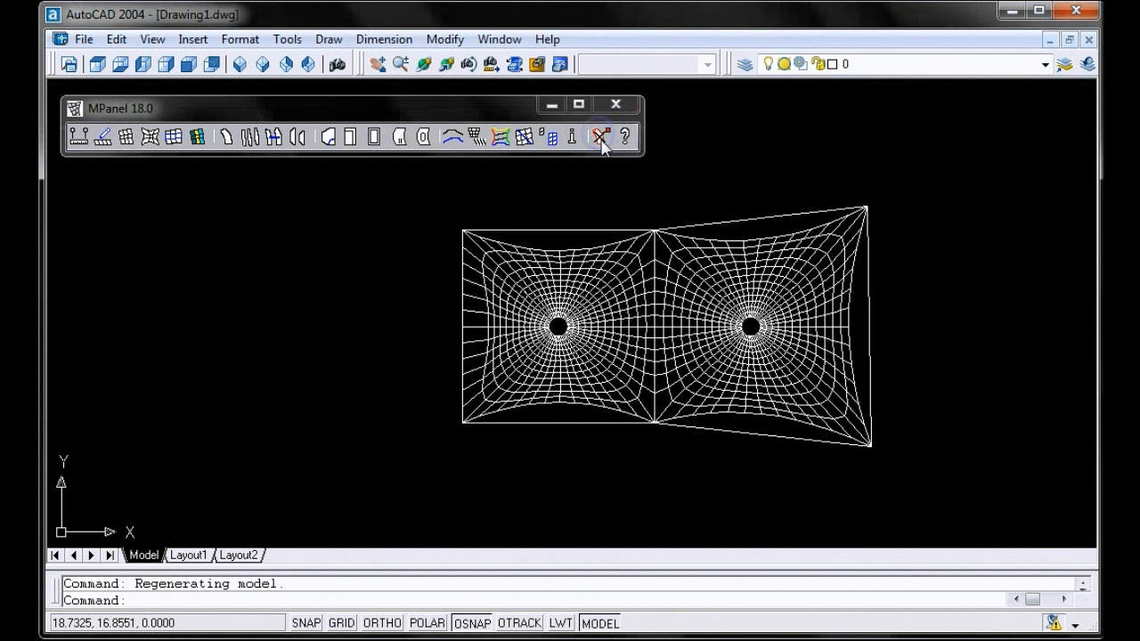
Relax the whole double conic as joined edge meshes with its left edge fixed, and delete the old objects.
click(580, 256)
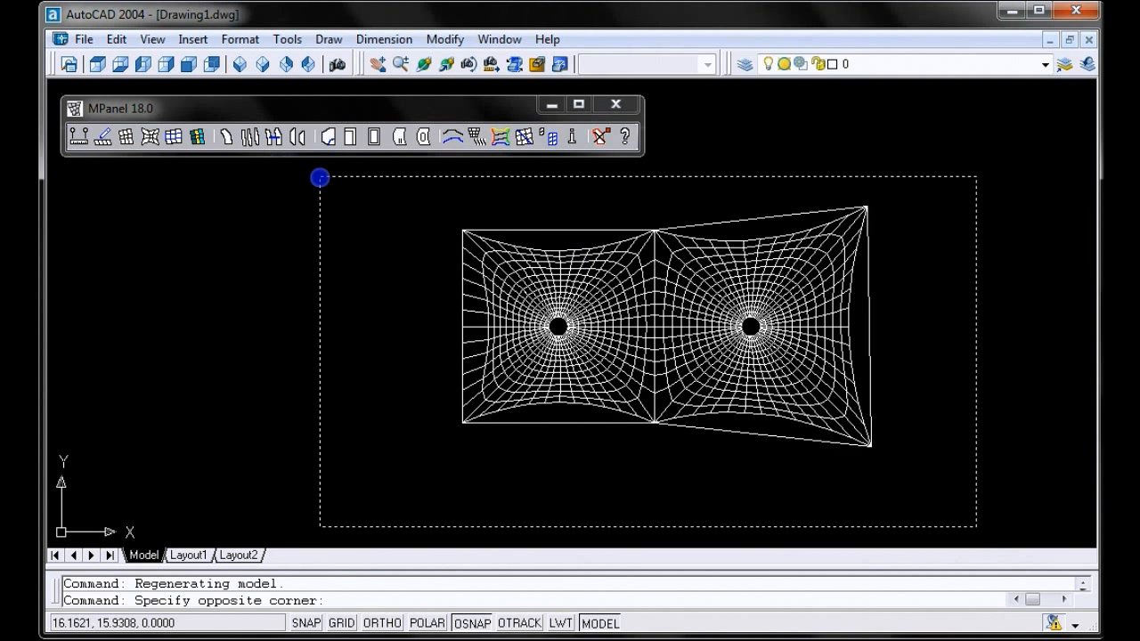
click(320, 178)
right_click(176, 140)
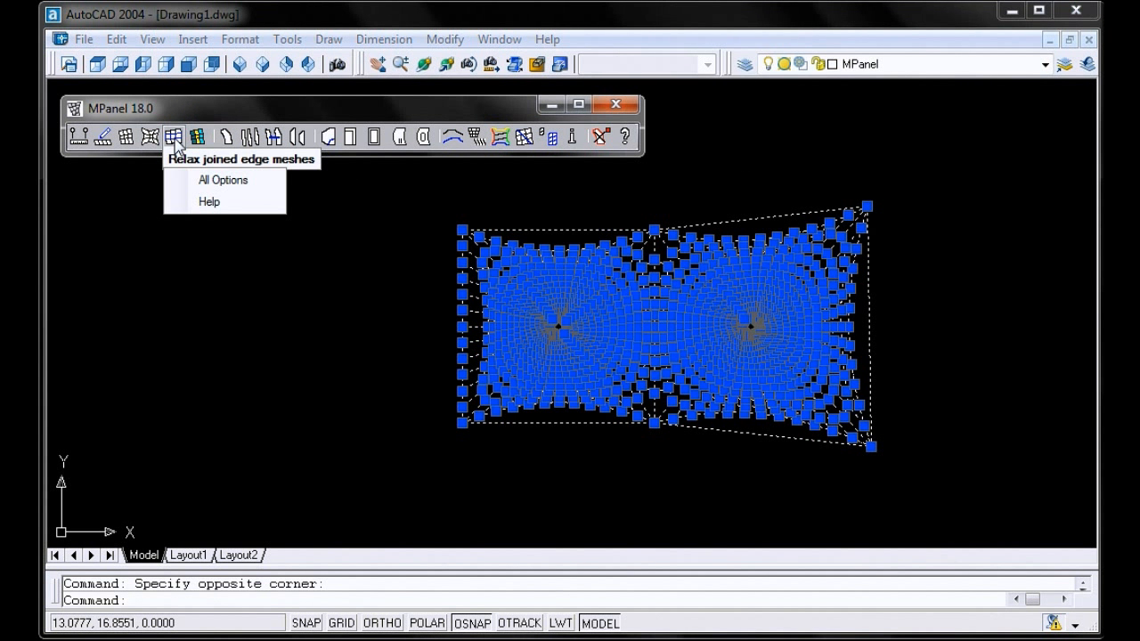
click(175, 139)
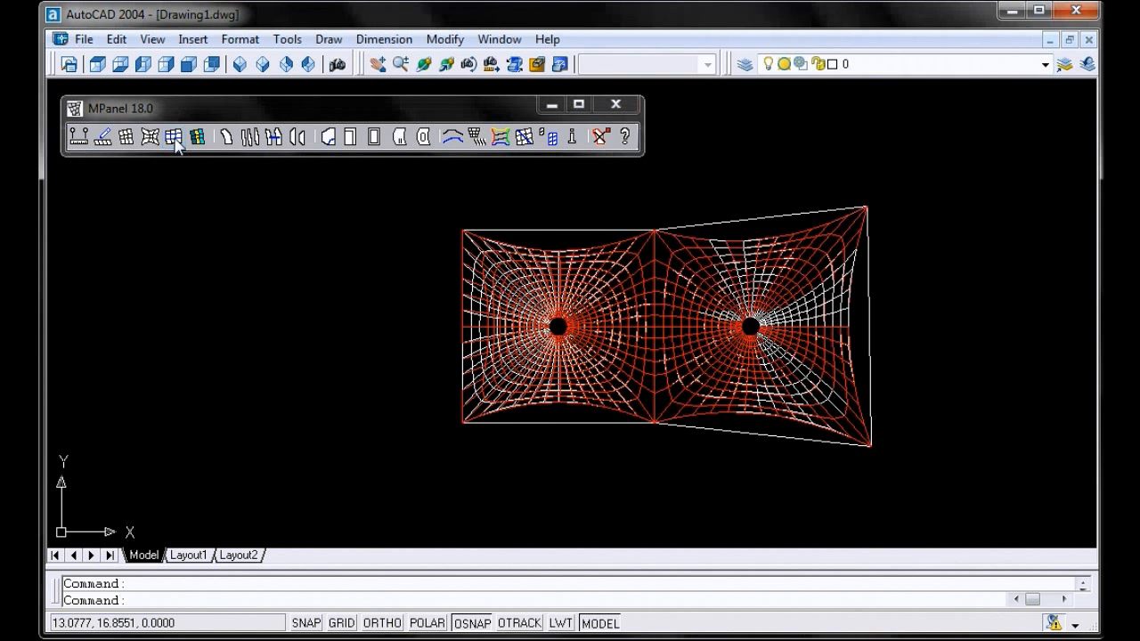
click(482, 113)
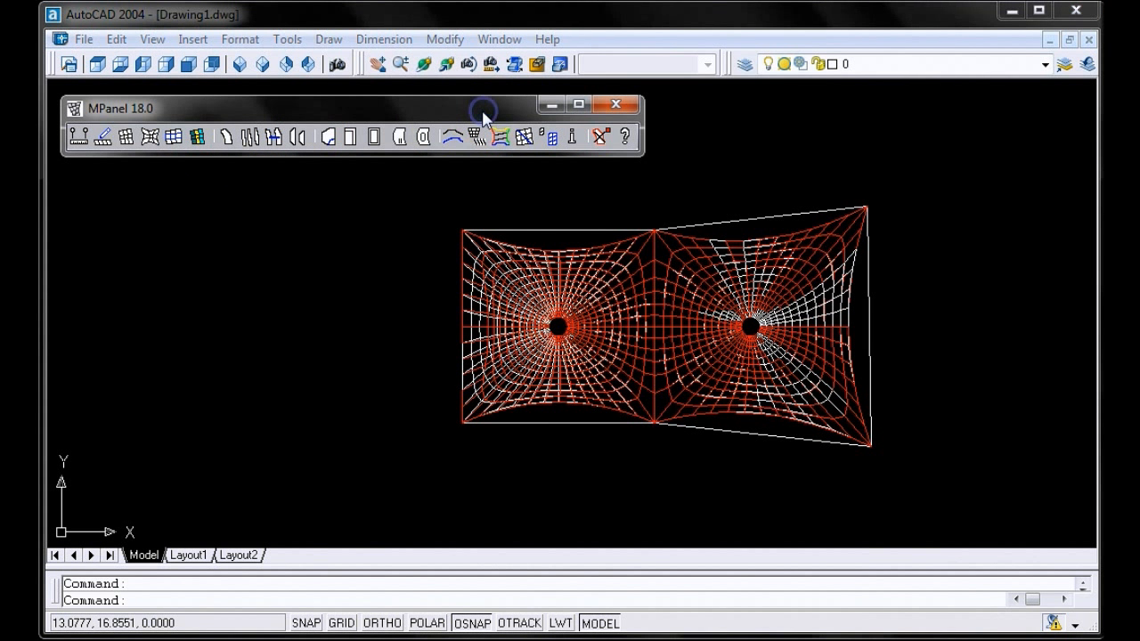
click(595, 136)
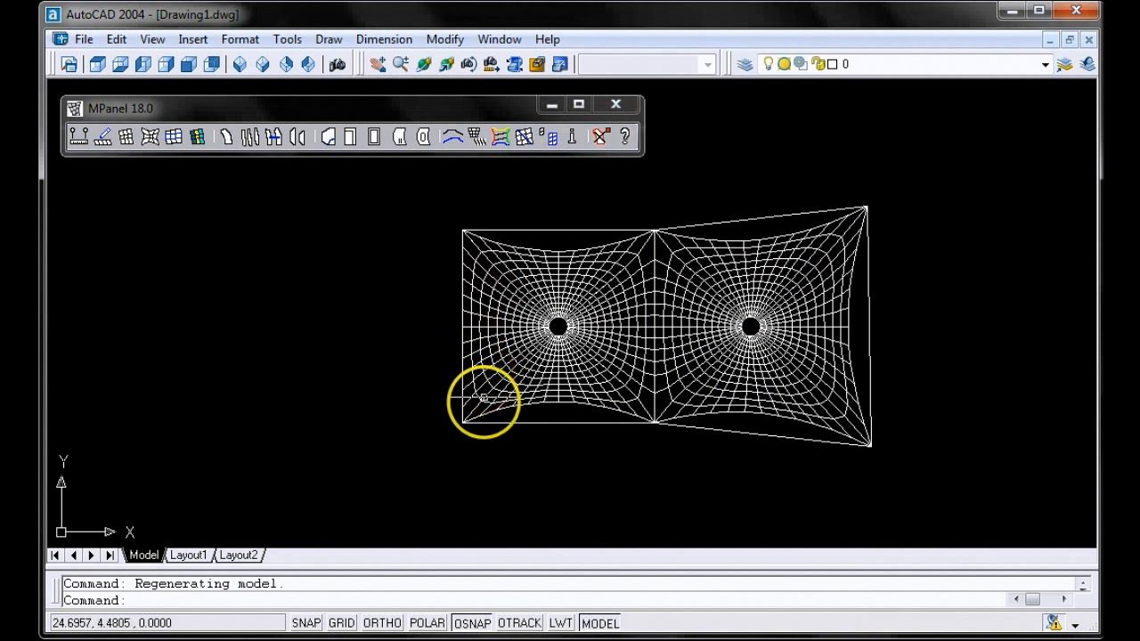